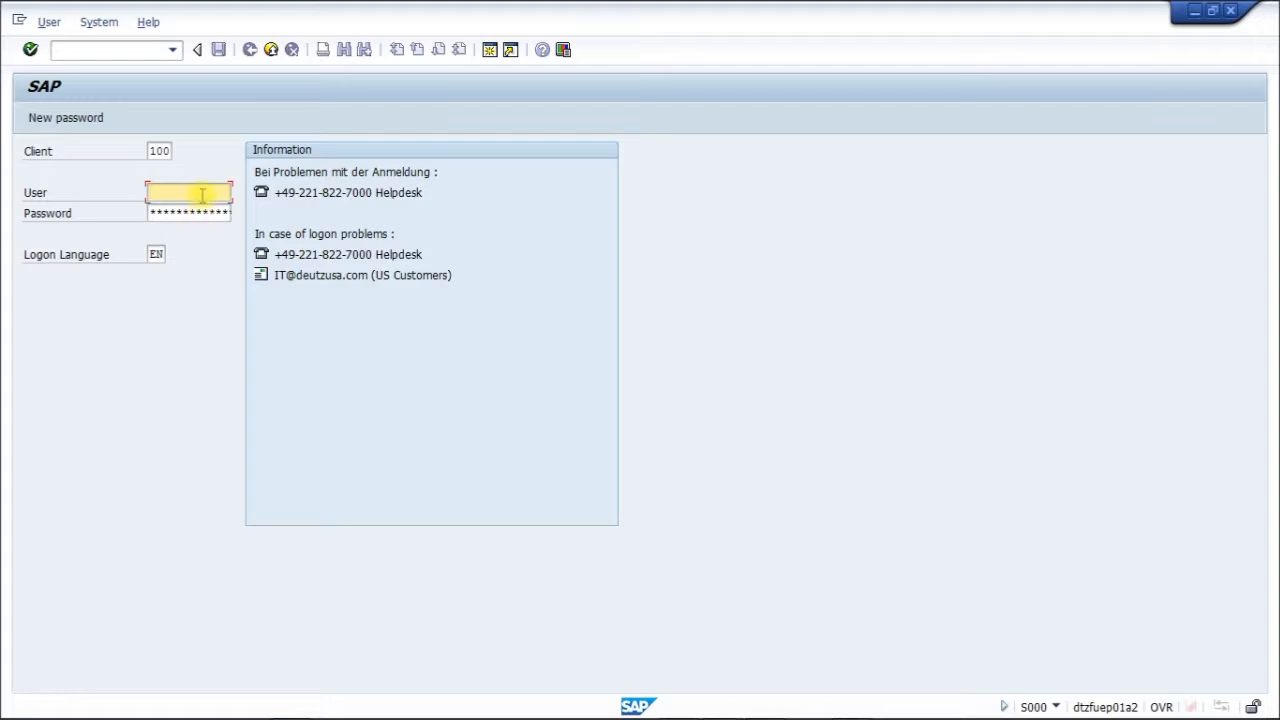
Step: Log on to client 100 with the user ID and the account password
text(B0)
click(200, 211)
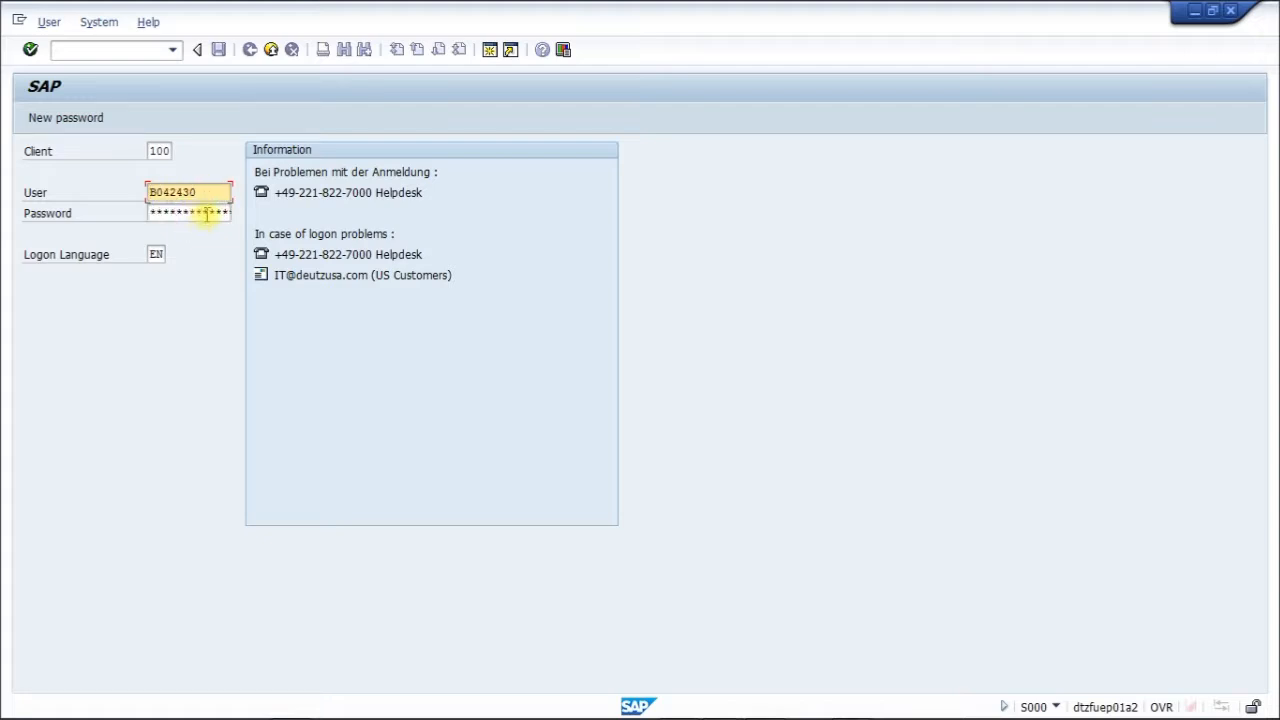
key(Tab)
text(*****)
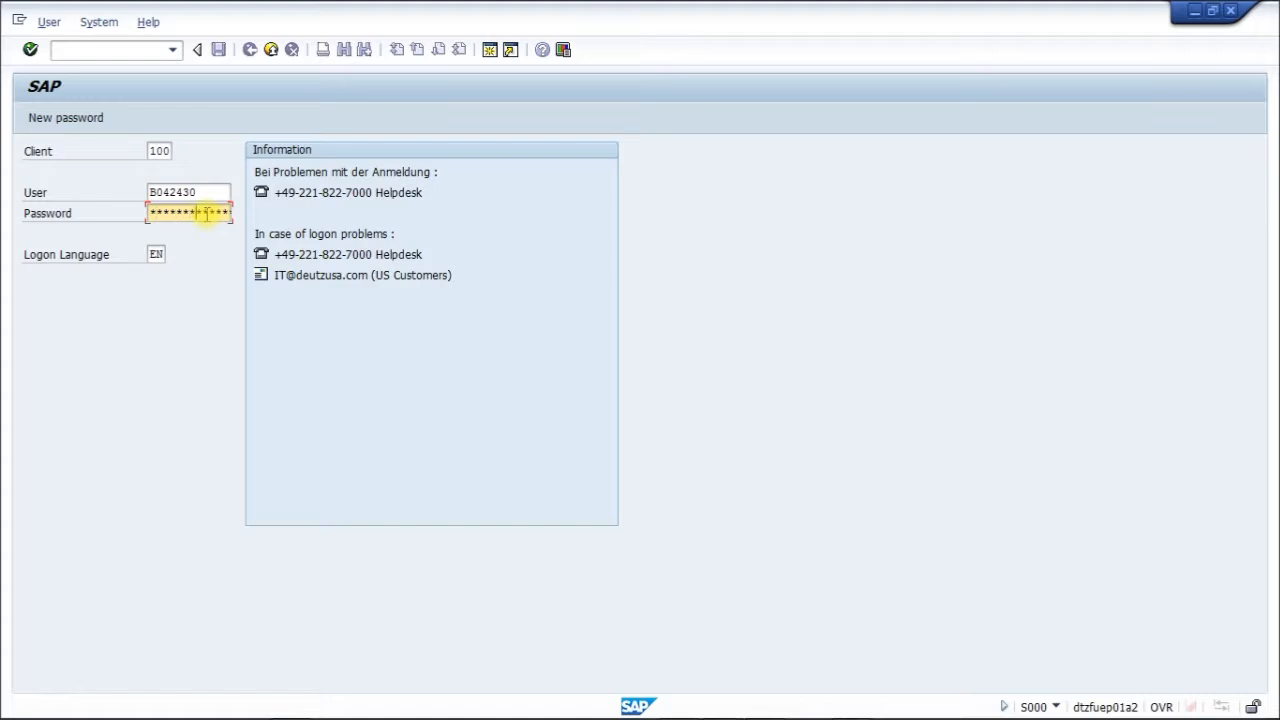
text(****)
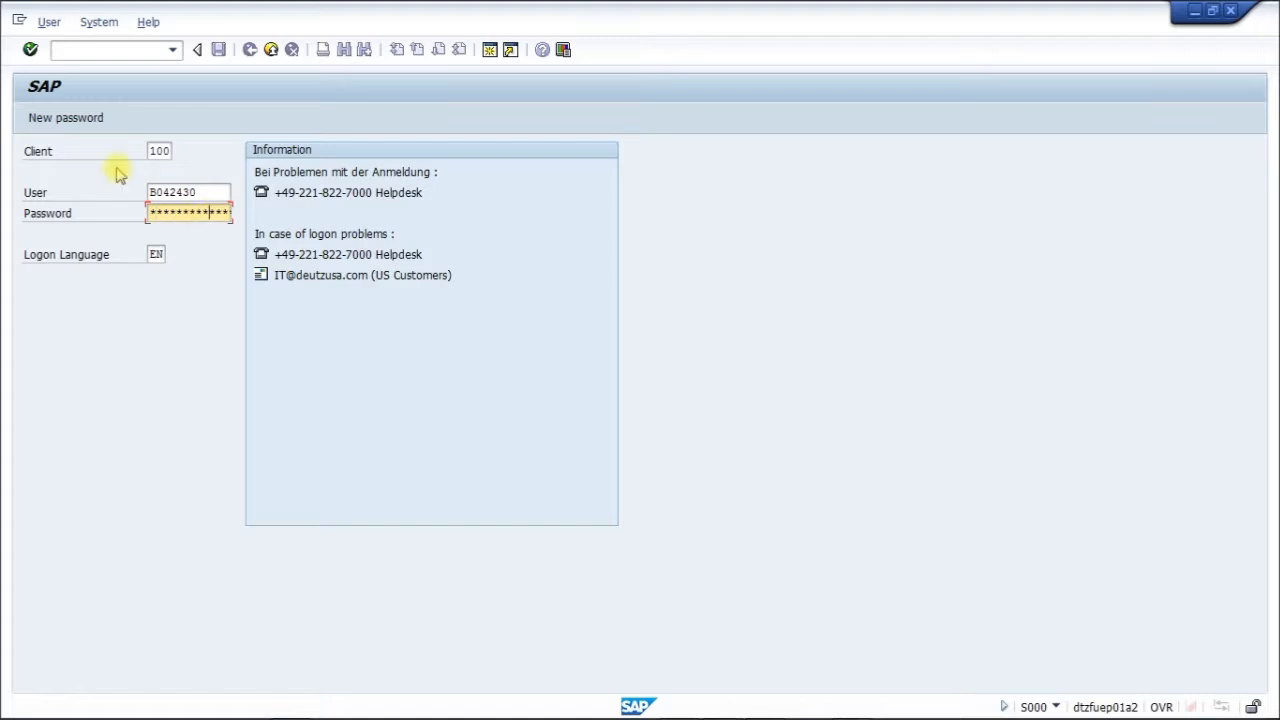
click(31, 51)
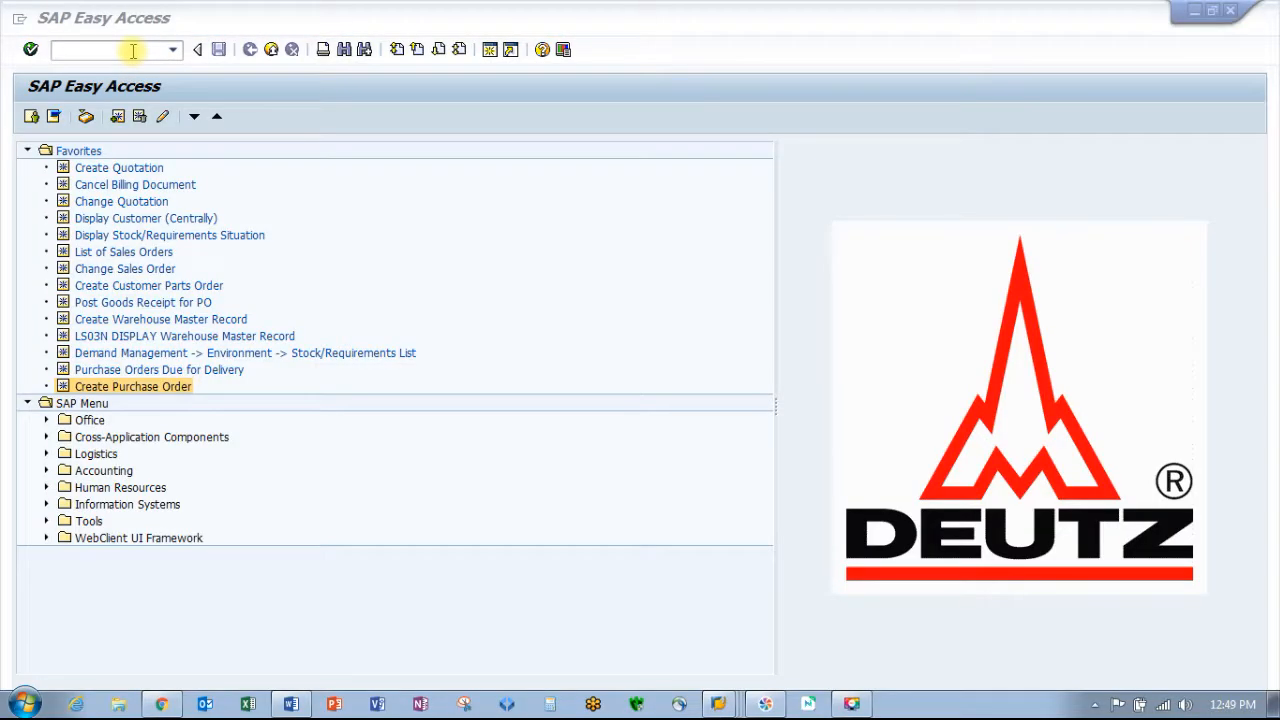
Step: Start transaction ME21N and set the purchase order type to Stock transport ord
click(133, 51)
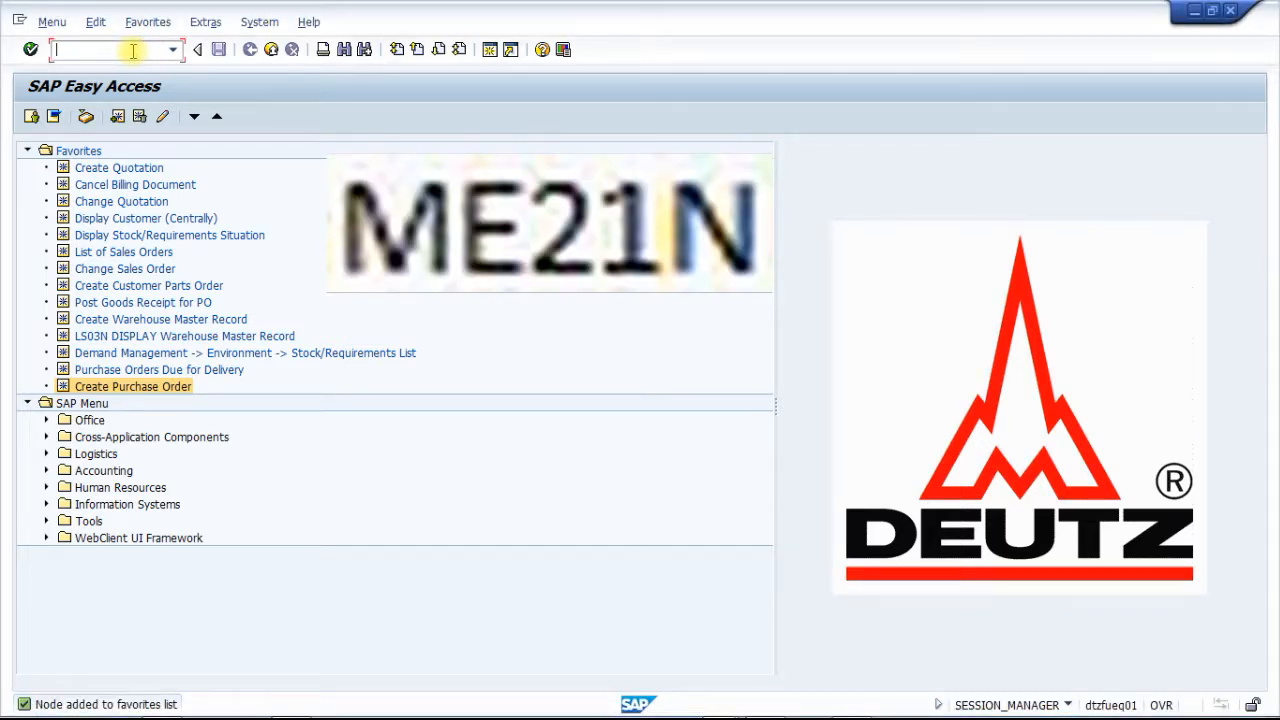
text(ME21N)
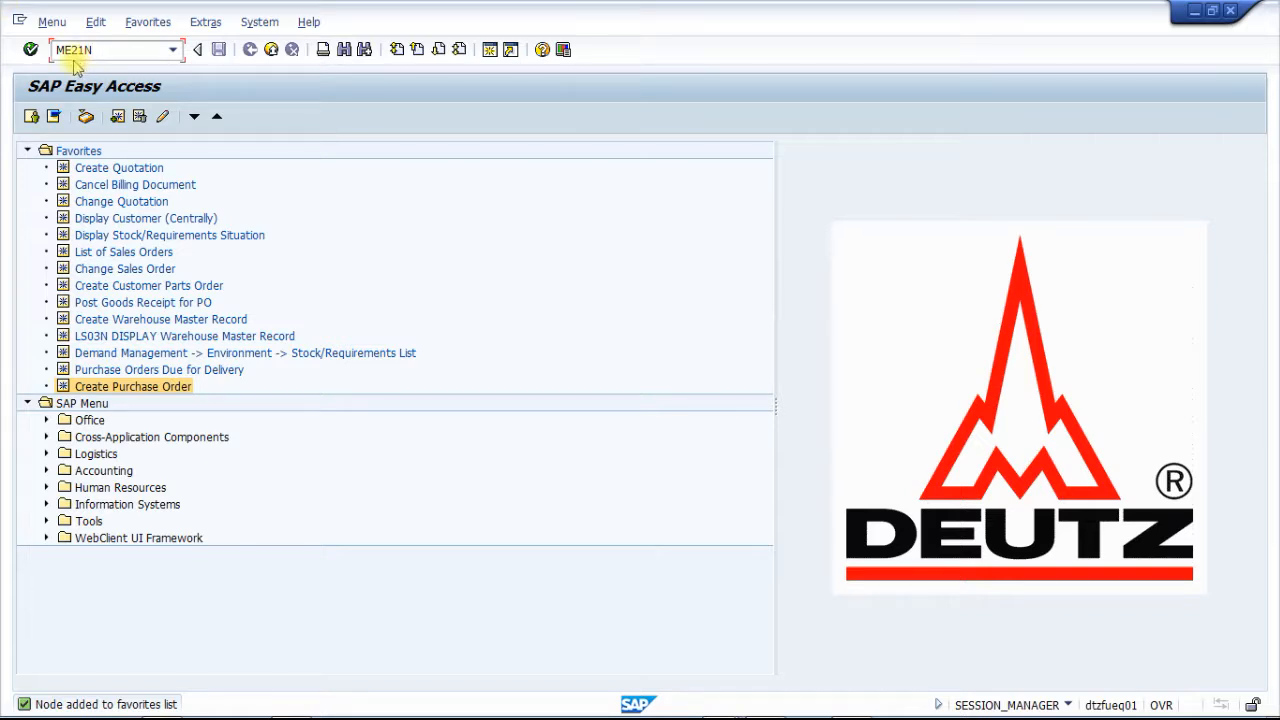
click(31, 50)
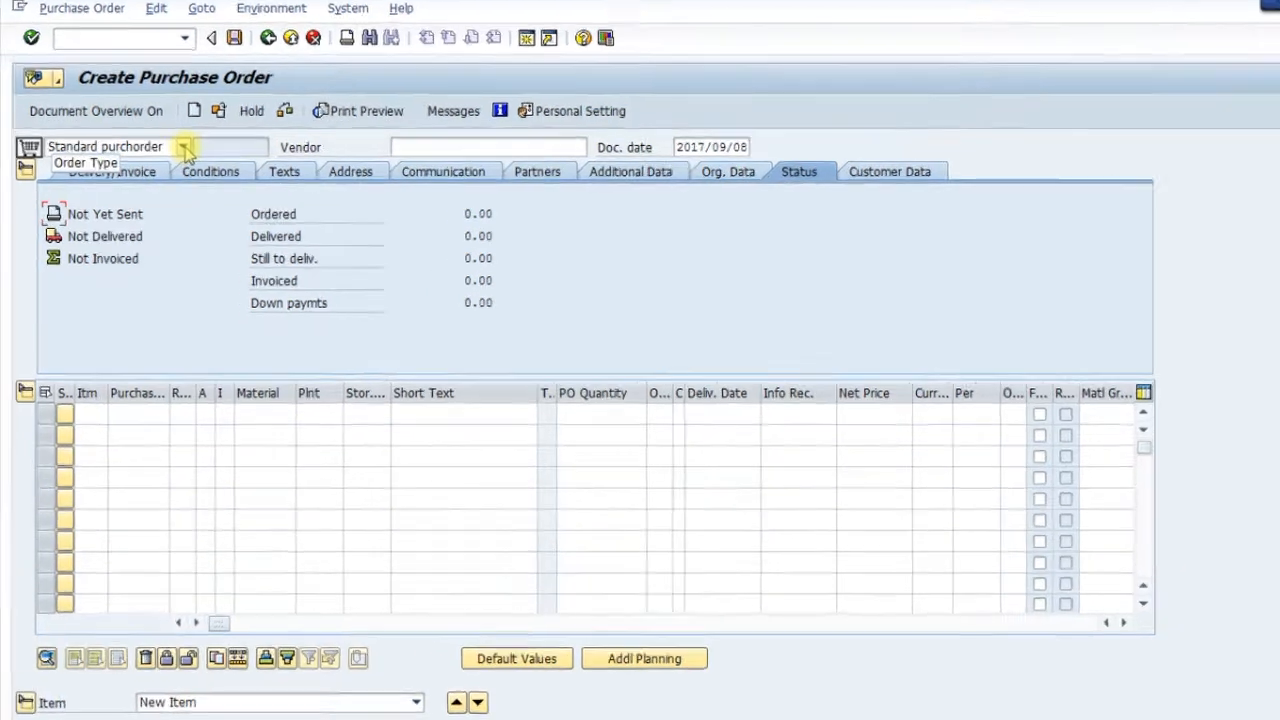
click(172, 150)
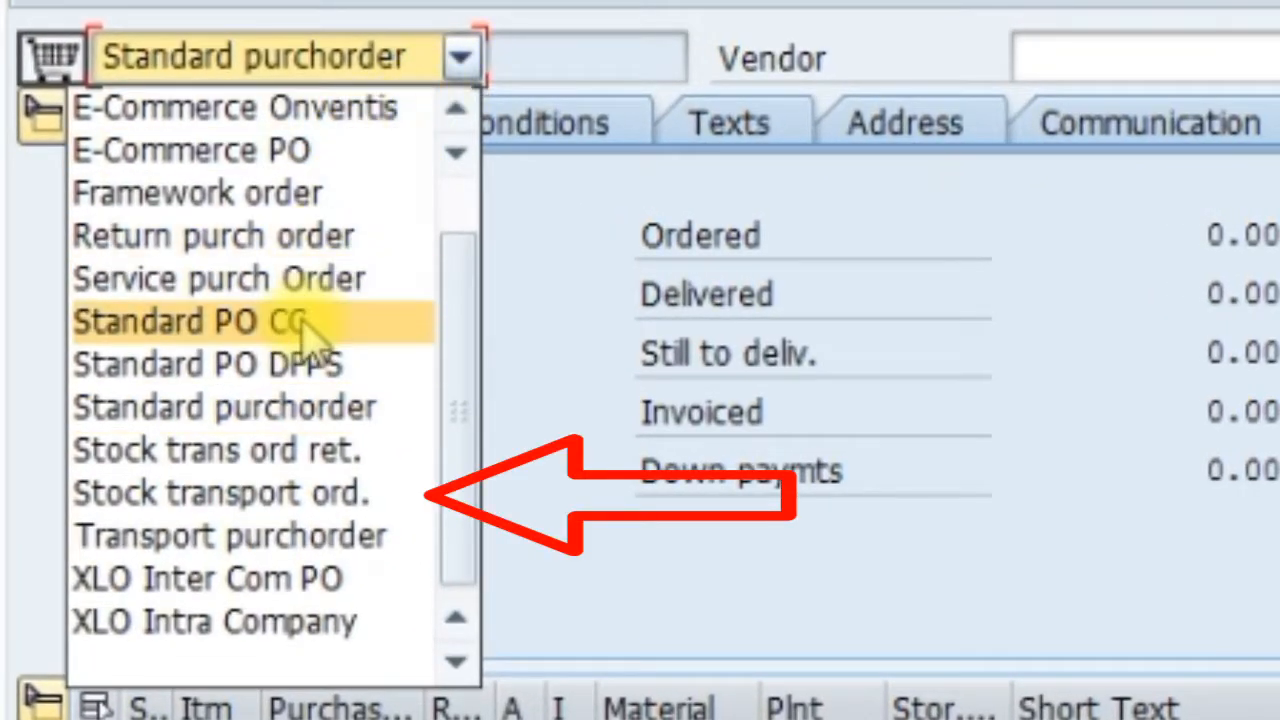
click(290, 500)
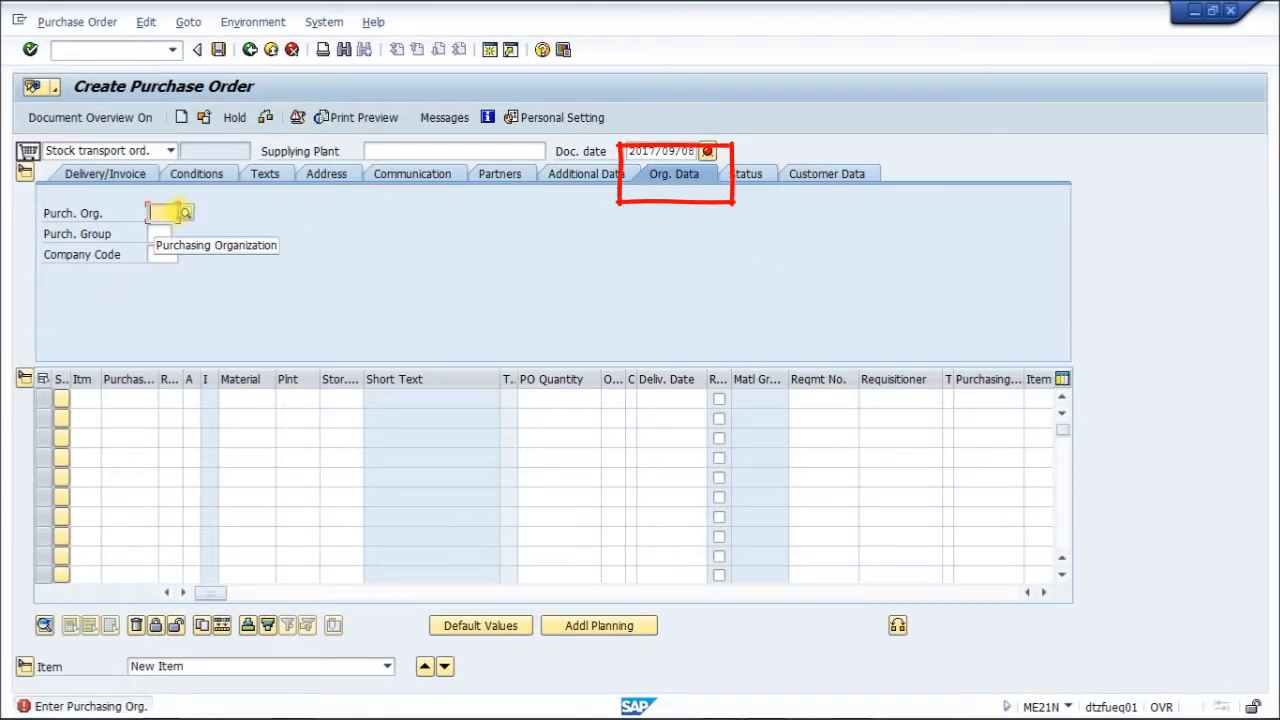
Step: Fill the order header with purchasing organization 0042, purchasing group U03, company code 0042 and supplying plant 1910
text(0042)
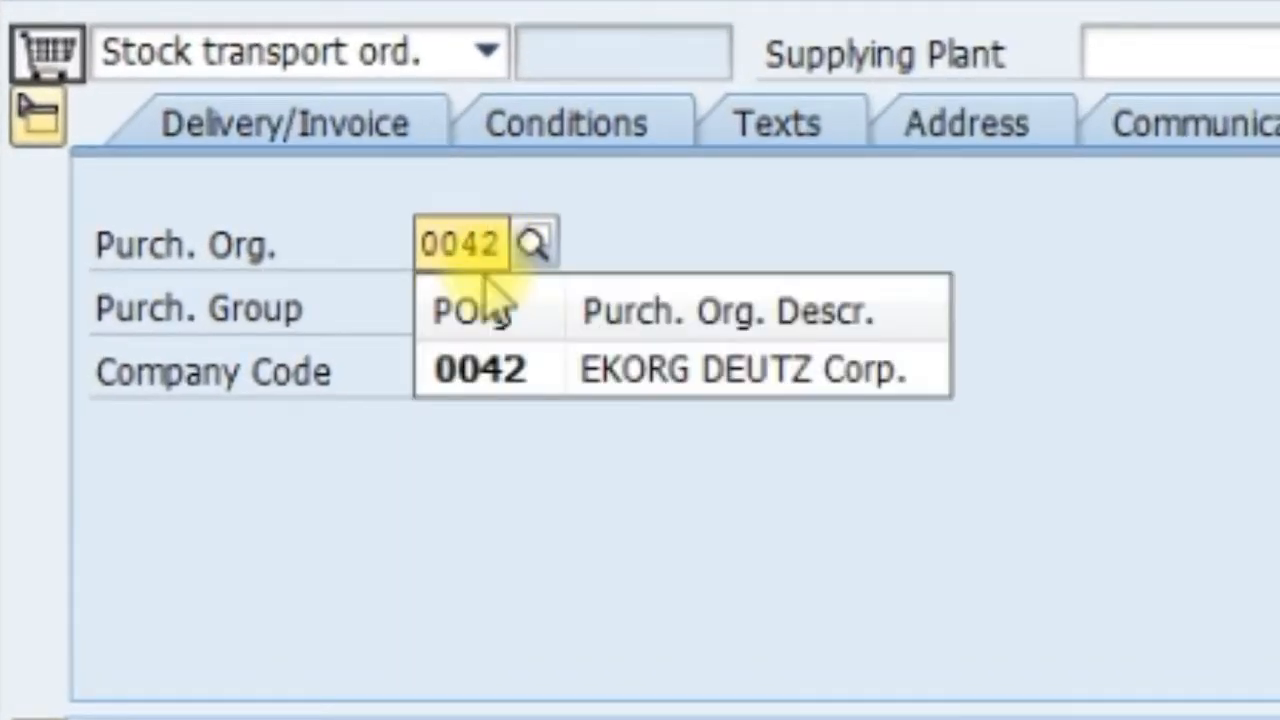
click(486, 385)
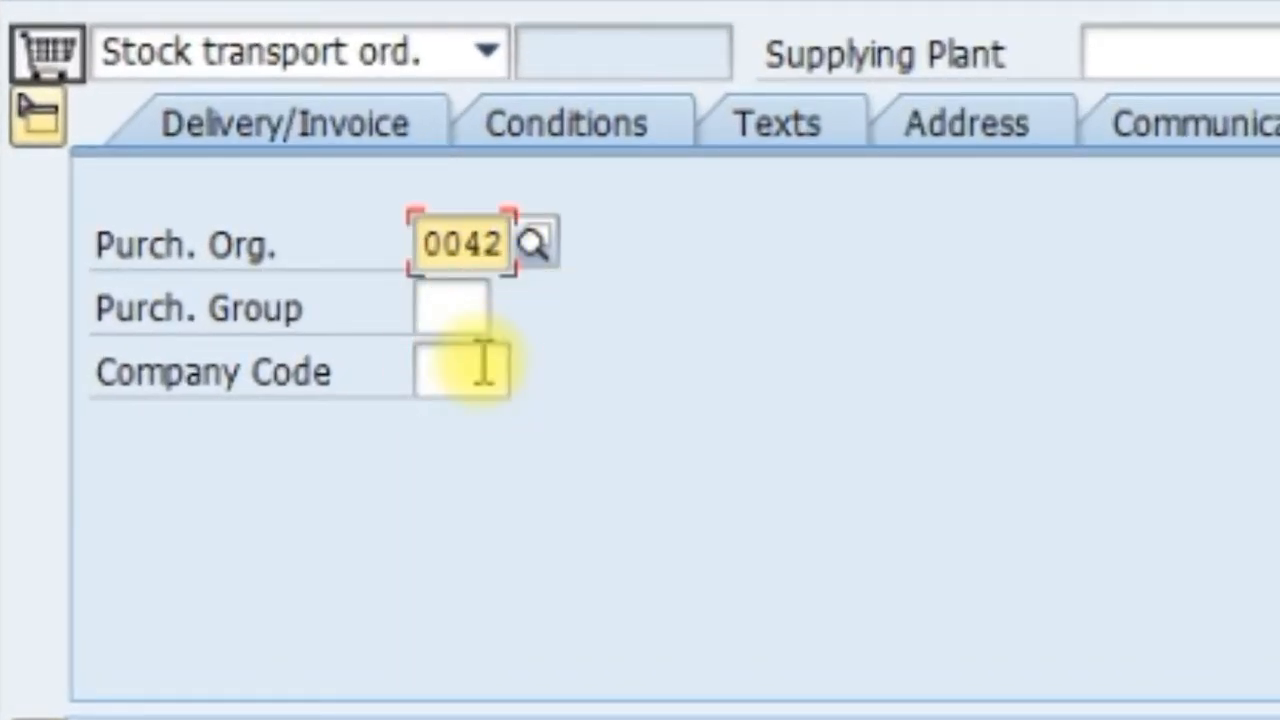
click(469, 309)
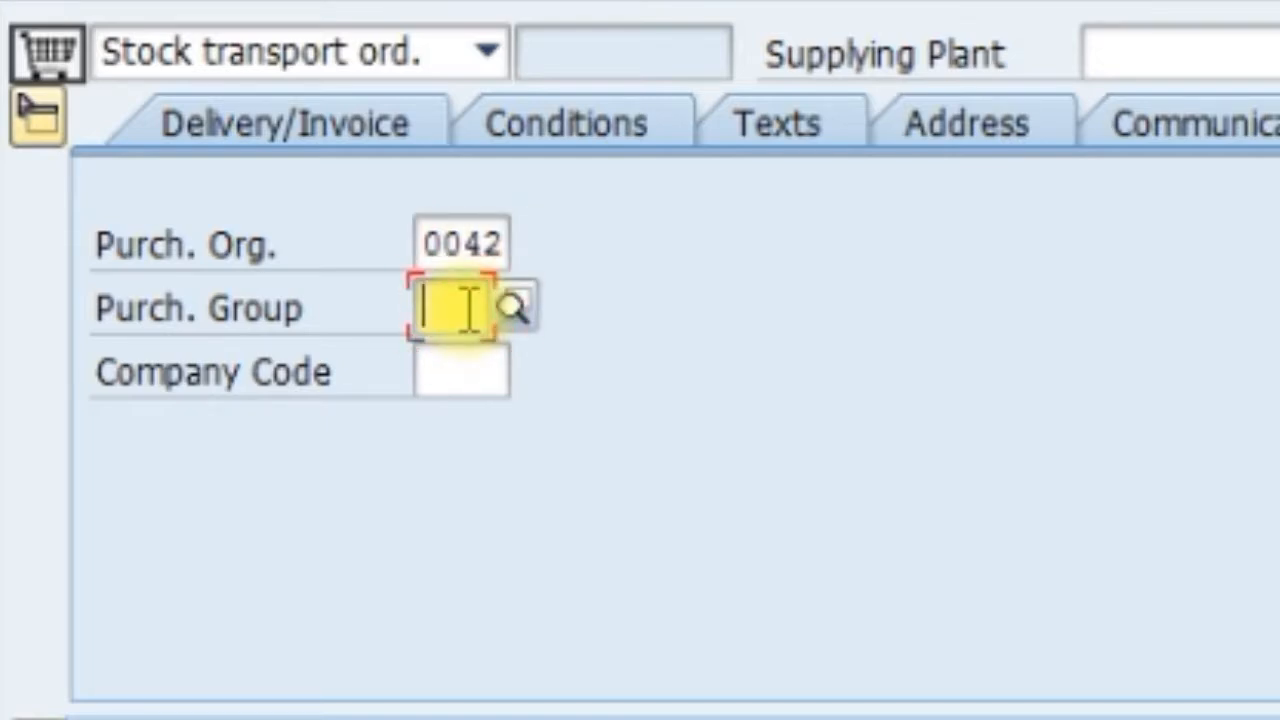
text(U03)
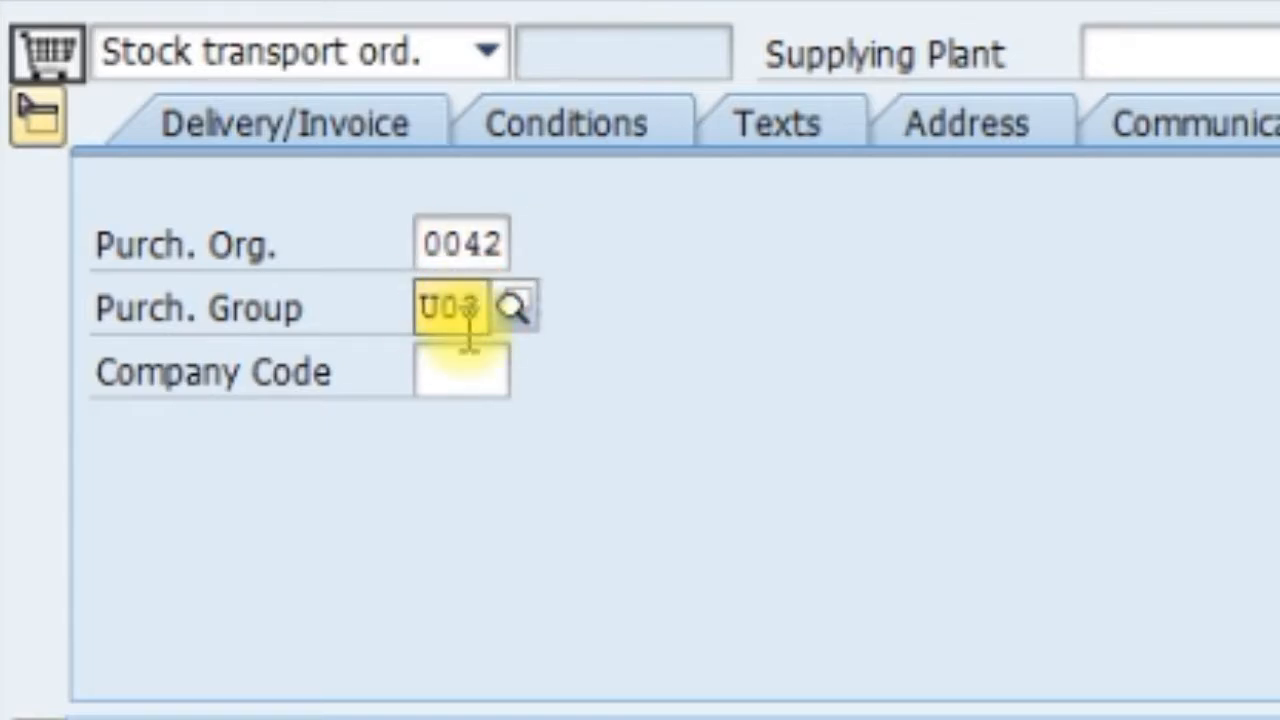
click(463, 432)
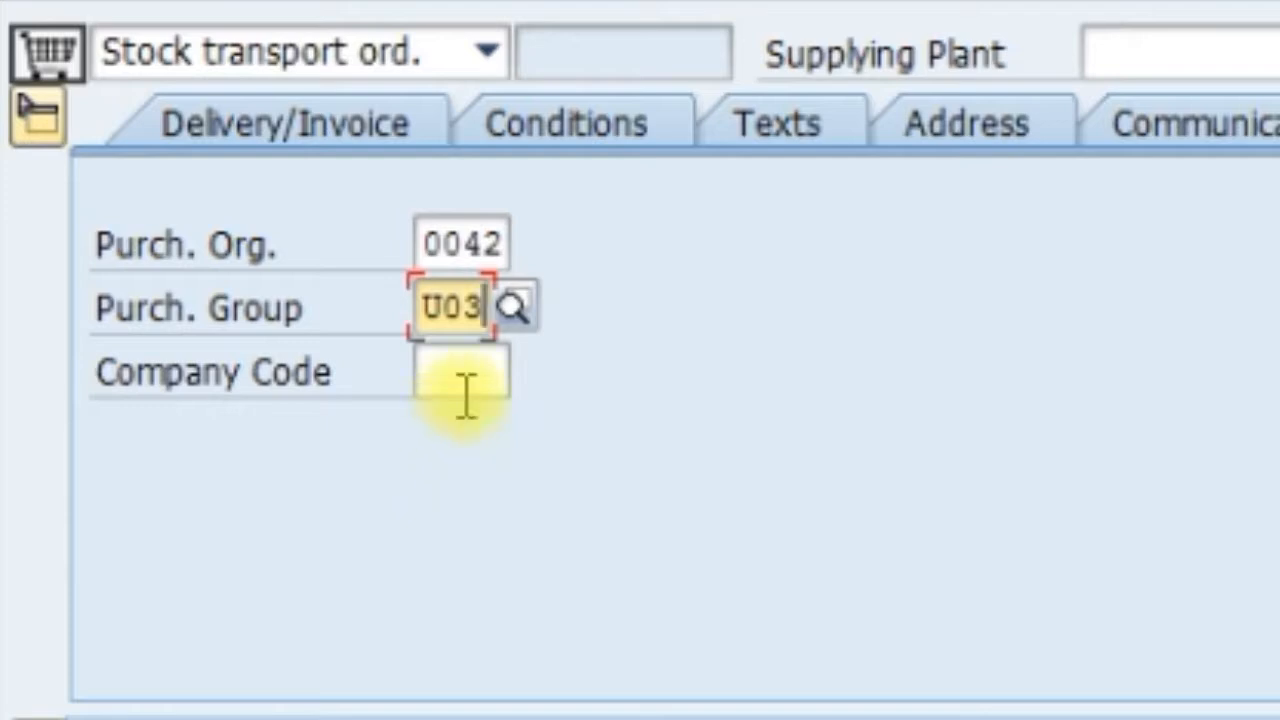
click(463, 378)
text(0042)
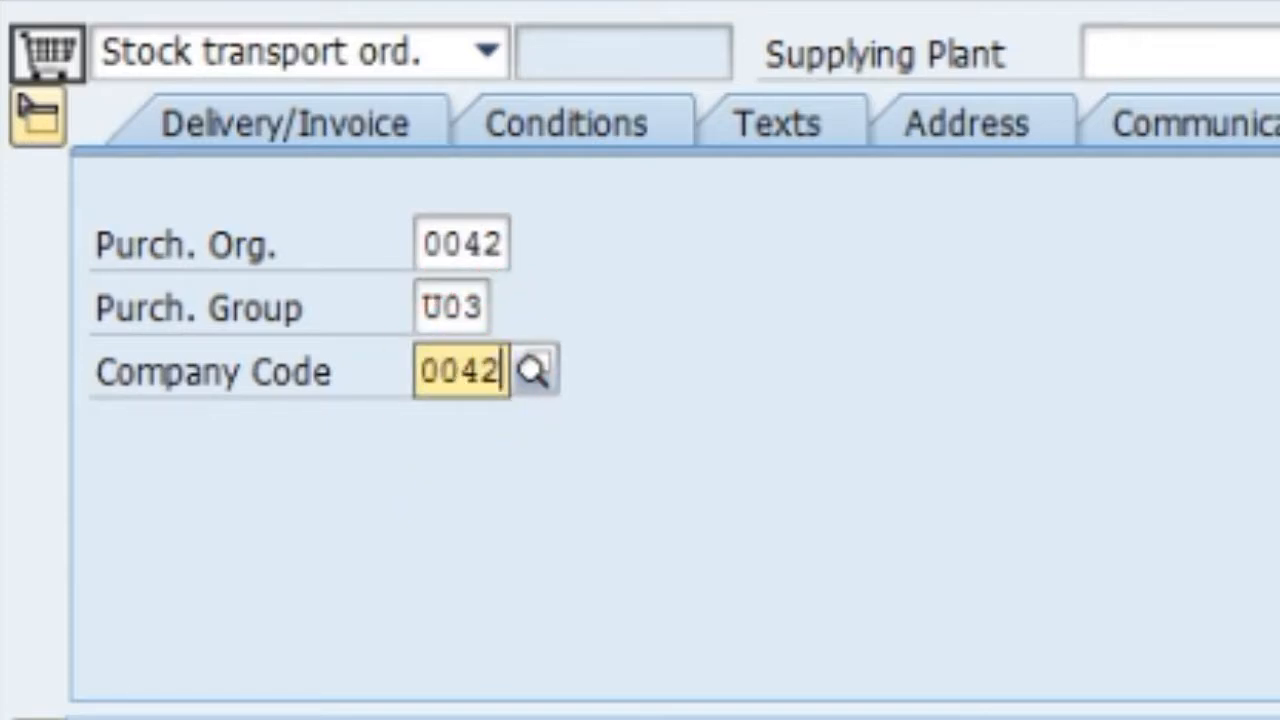
click(480, 508)
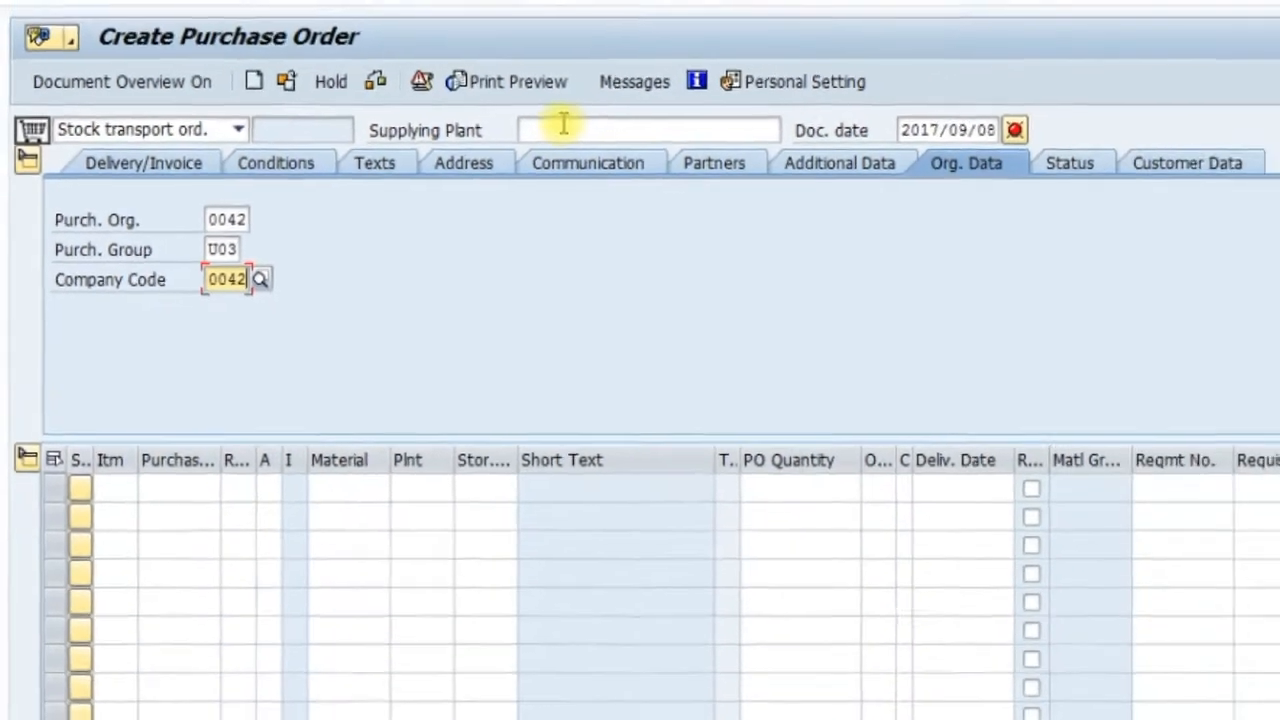
click(564, 126)
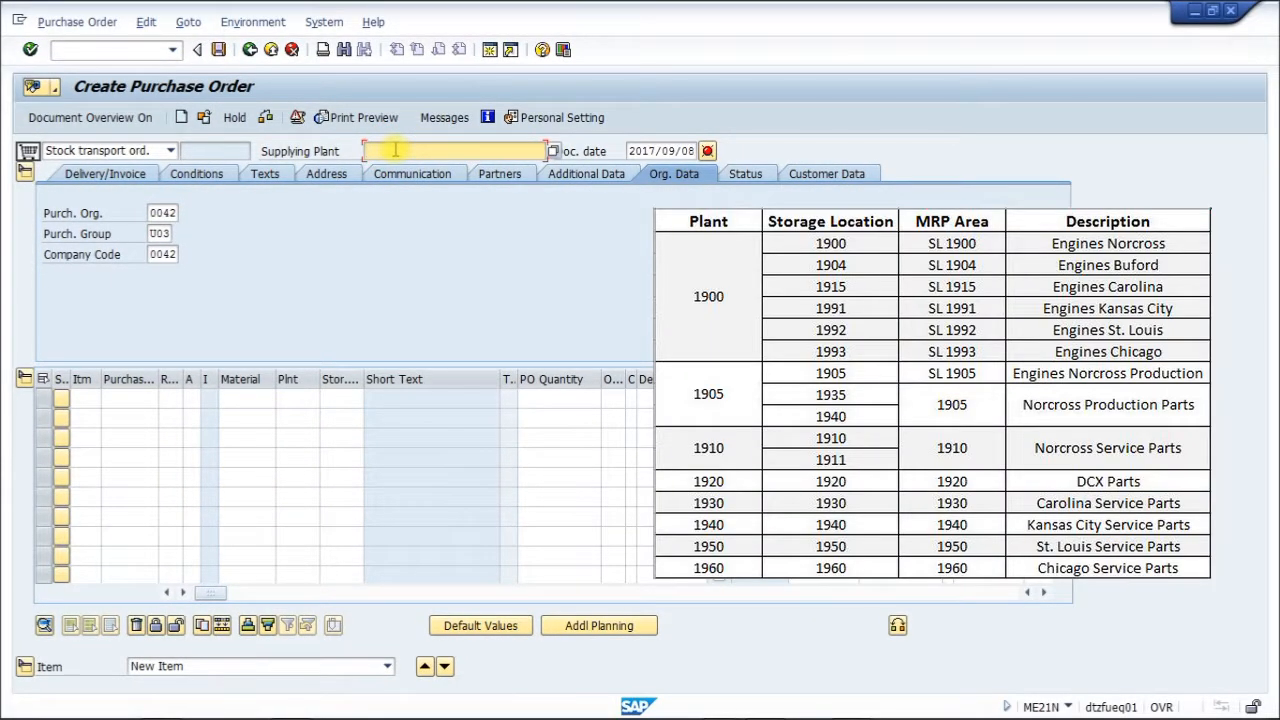
text(1910)
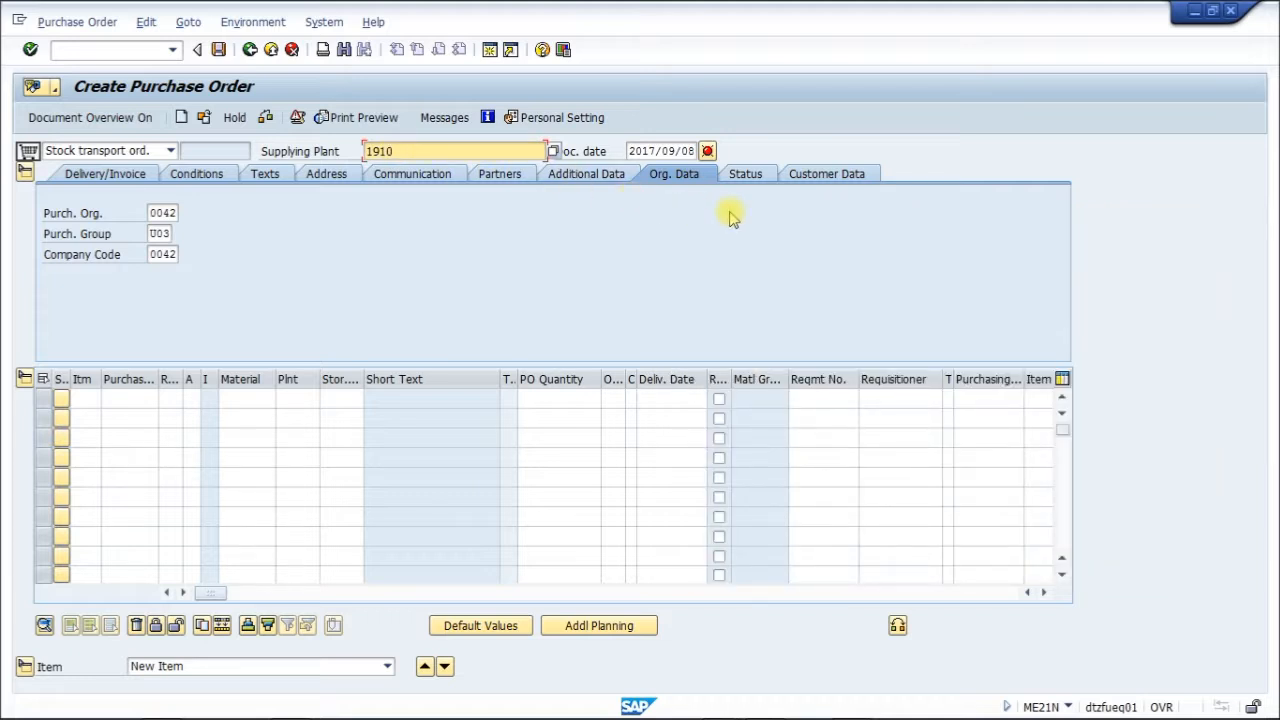
Step: Set the shipping conditions in the order's customer data to 30, UPS Ground
click(826, 175)
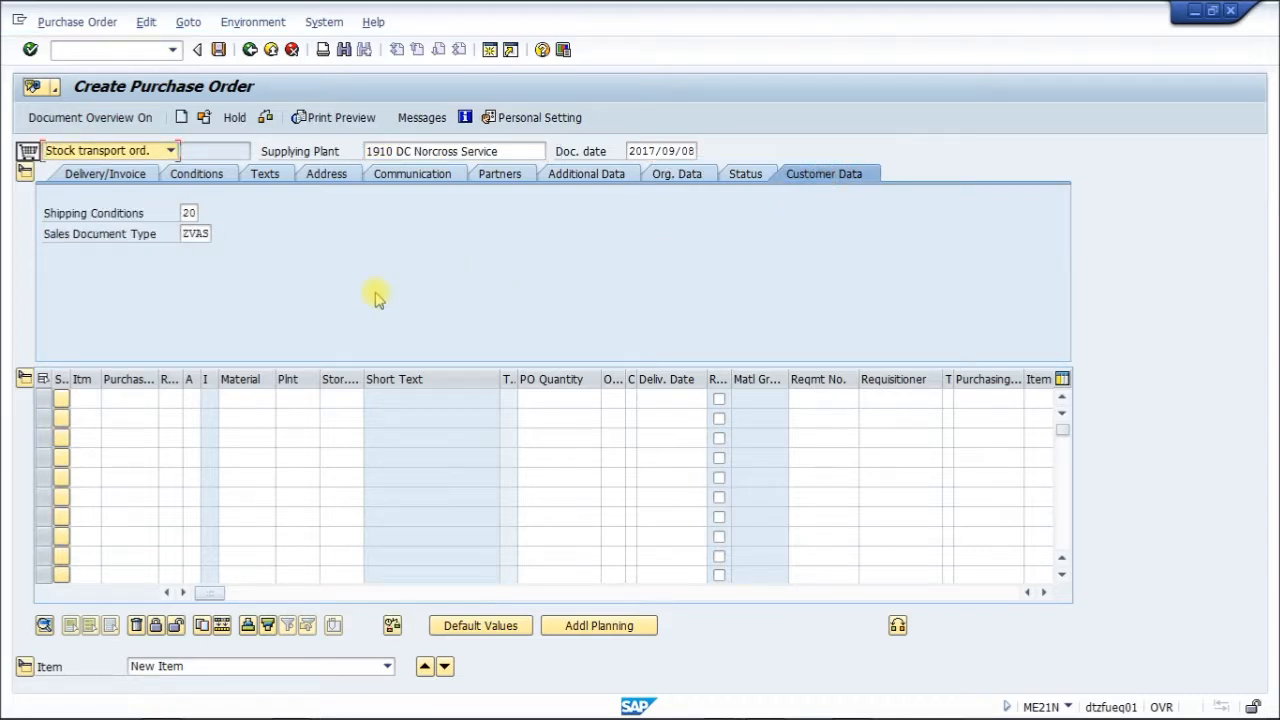
click(192, 212)
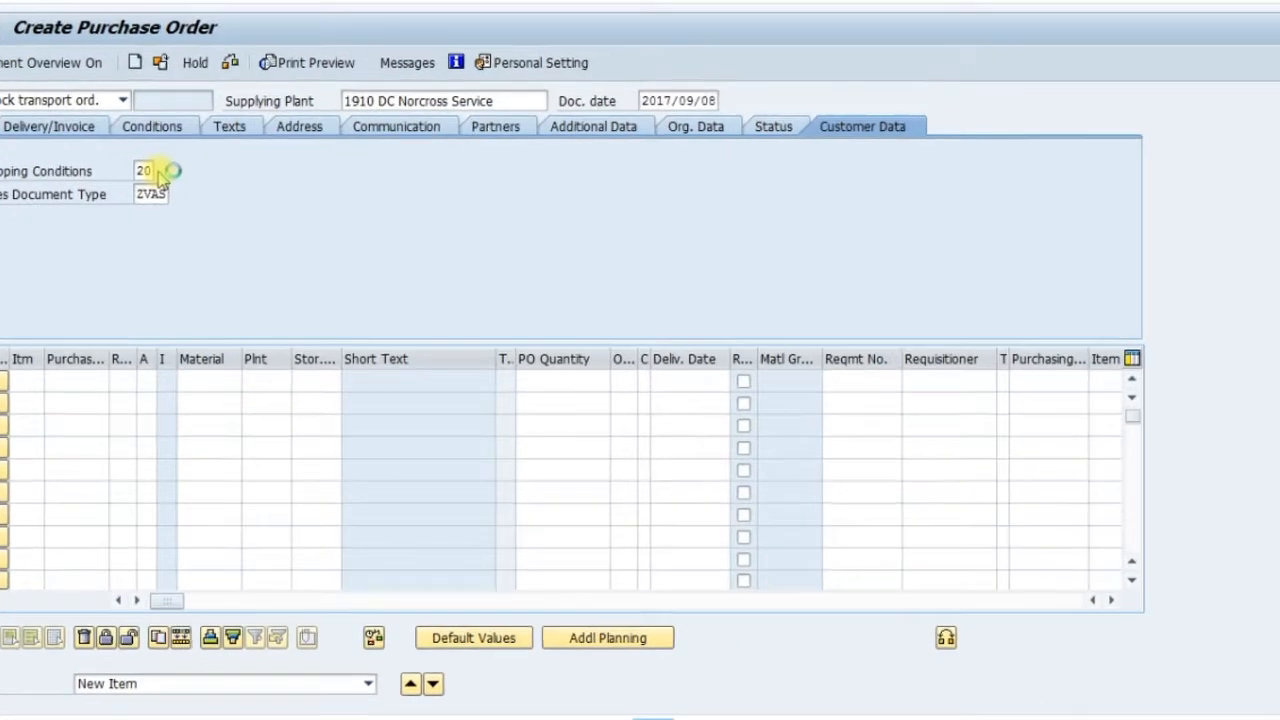
click(170, 172)
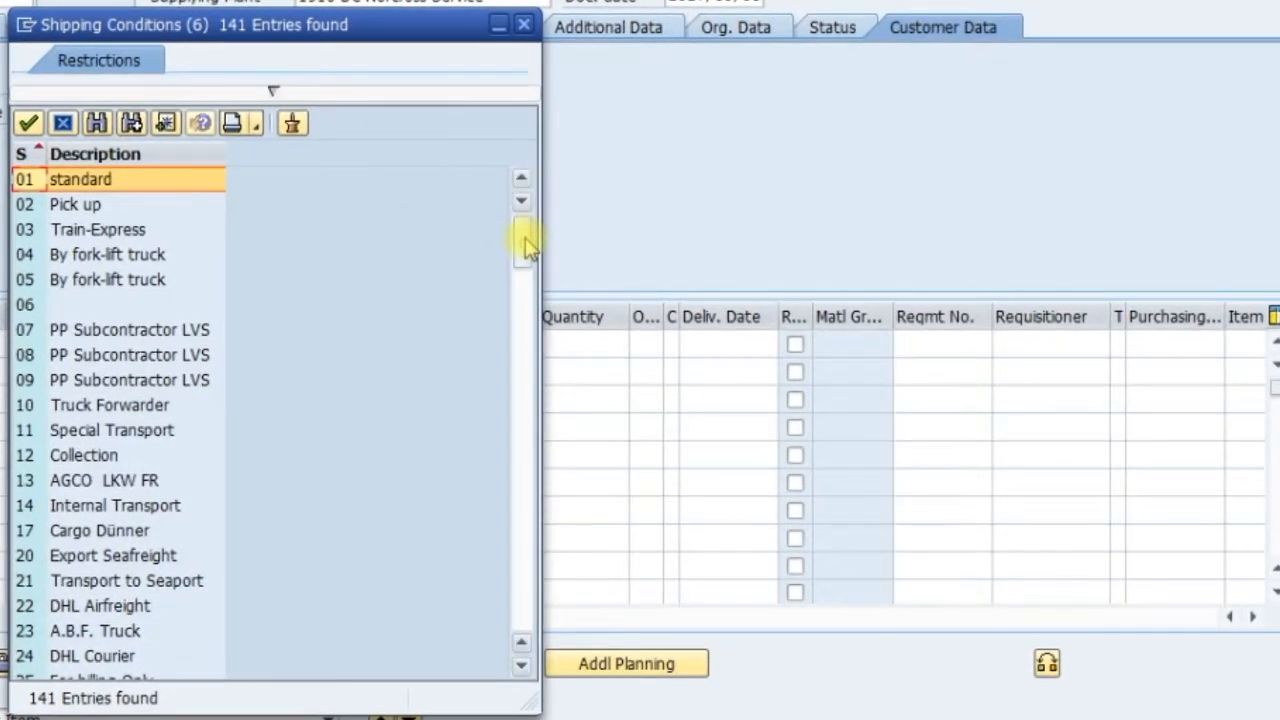
drag(527, 245, 526, 266)
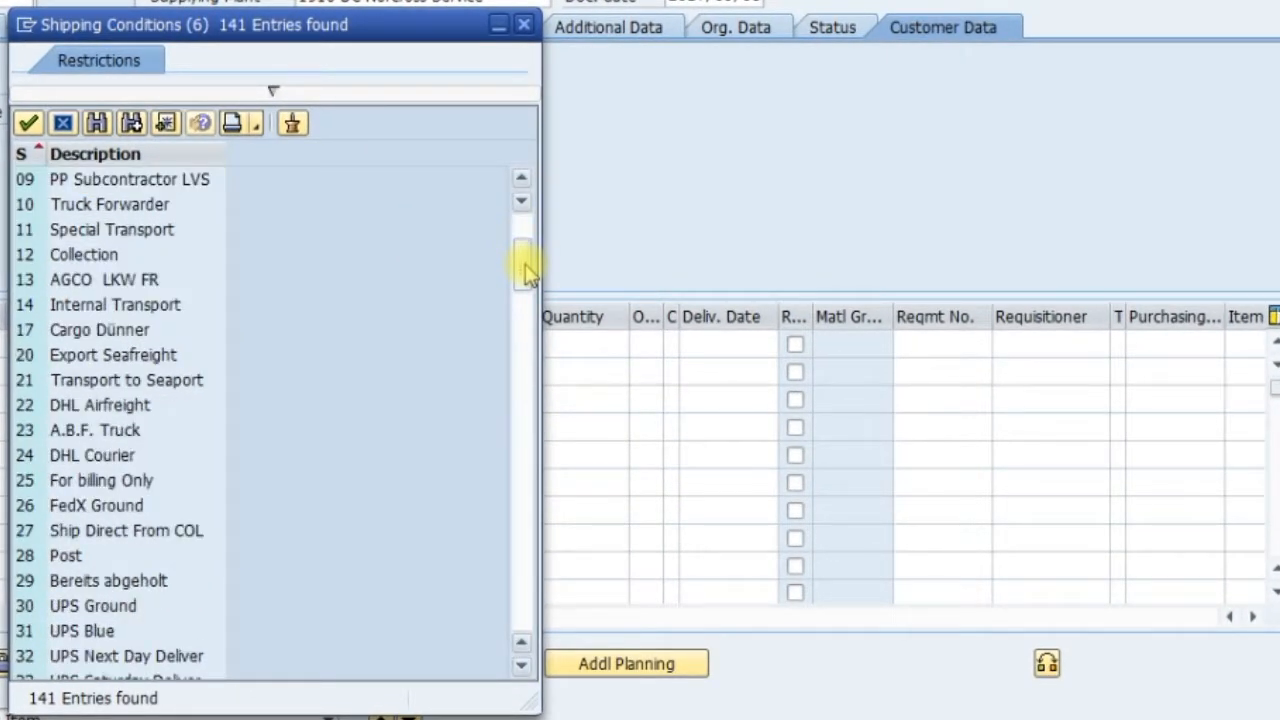
click(522, 666)
click(522, 666)
click(522, 666)
click(522, 666)
click(522, 666)
click(522, 666)
click(522, 666)
click(522, 666)
click(522, 666)
click(522, 666)
click(522, 666)
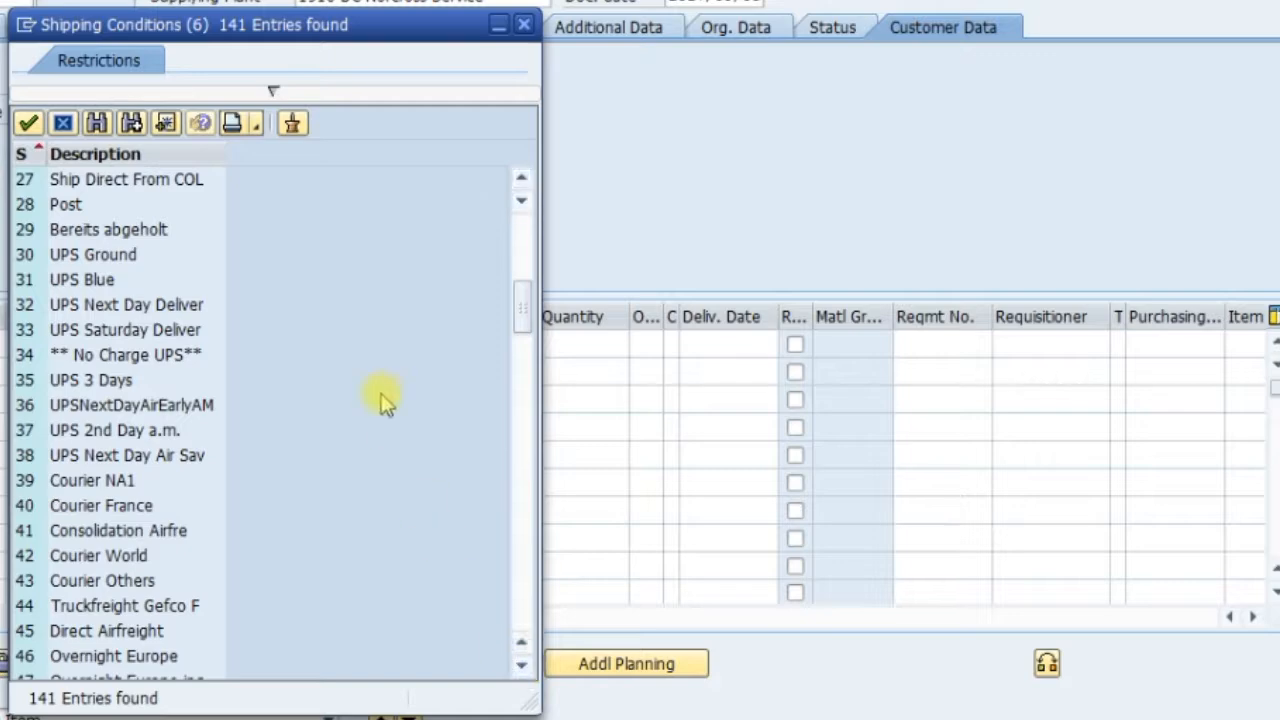
double_click(93, 254)
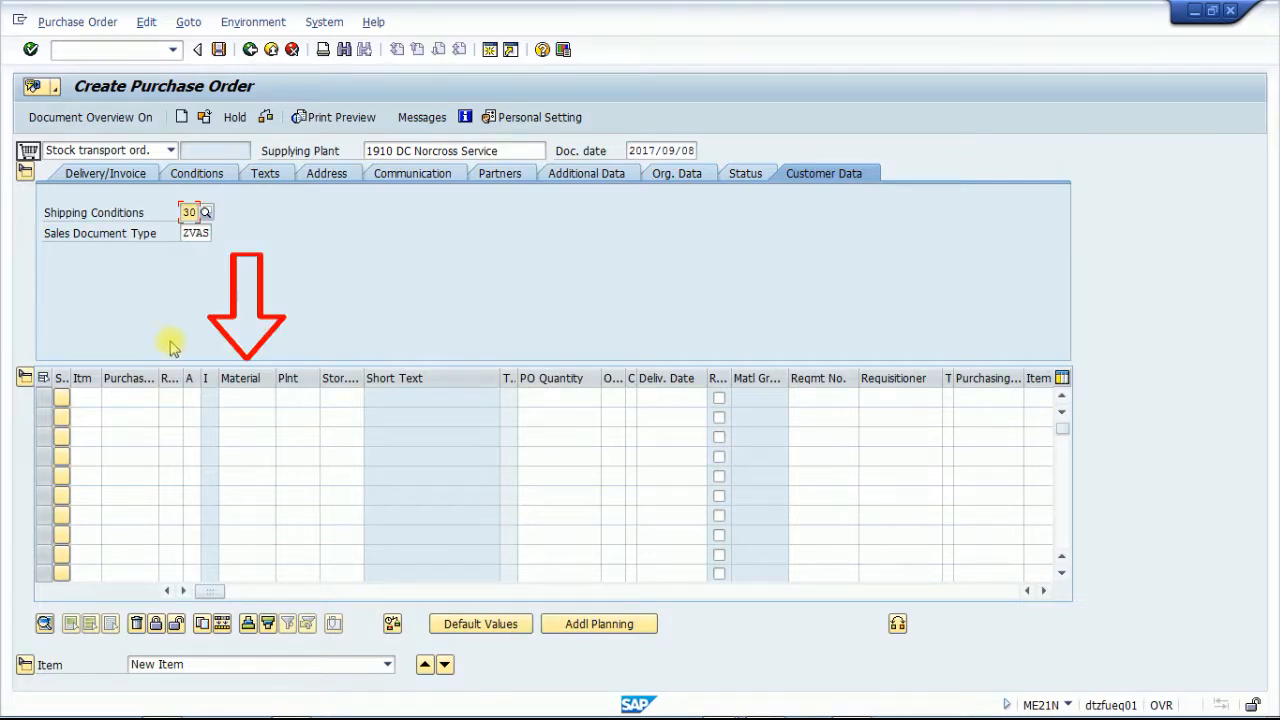
Step: Enter material 03362581 with plant 1940 and storage location 1940 in the first item line
click(233, 399)
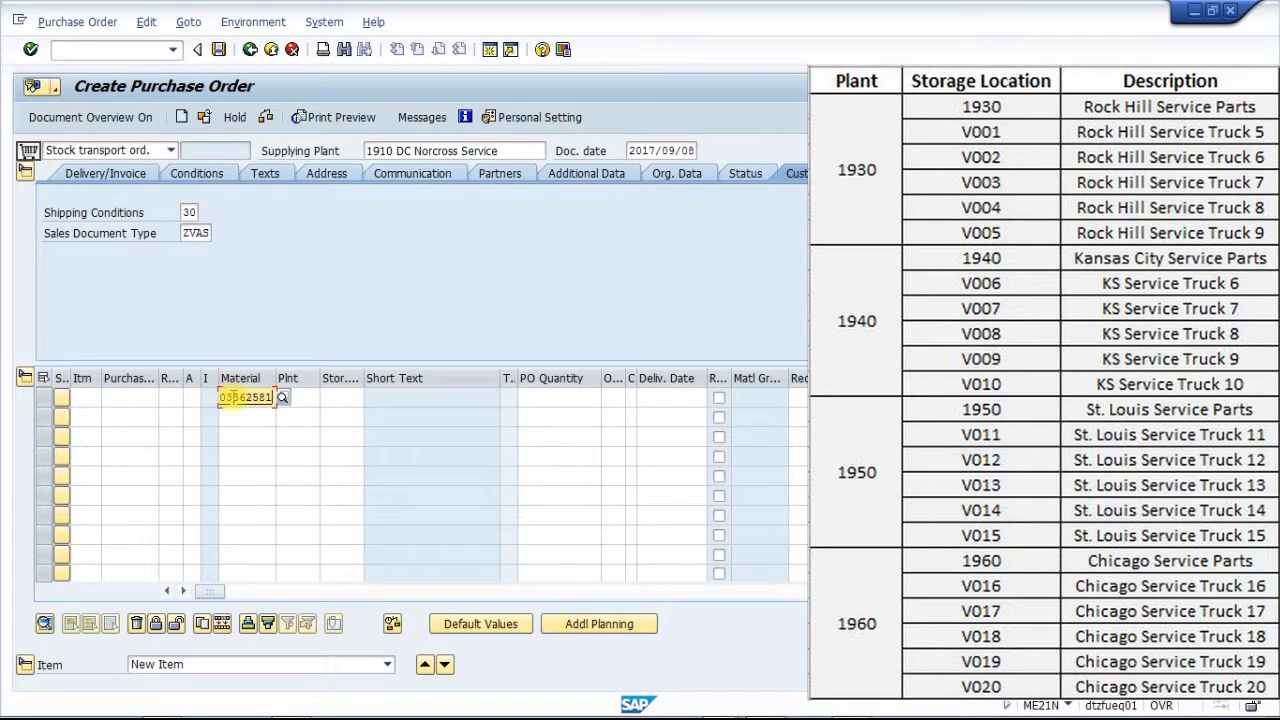
text(03362581)
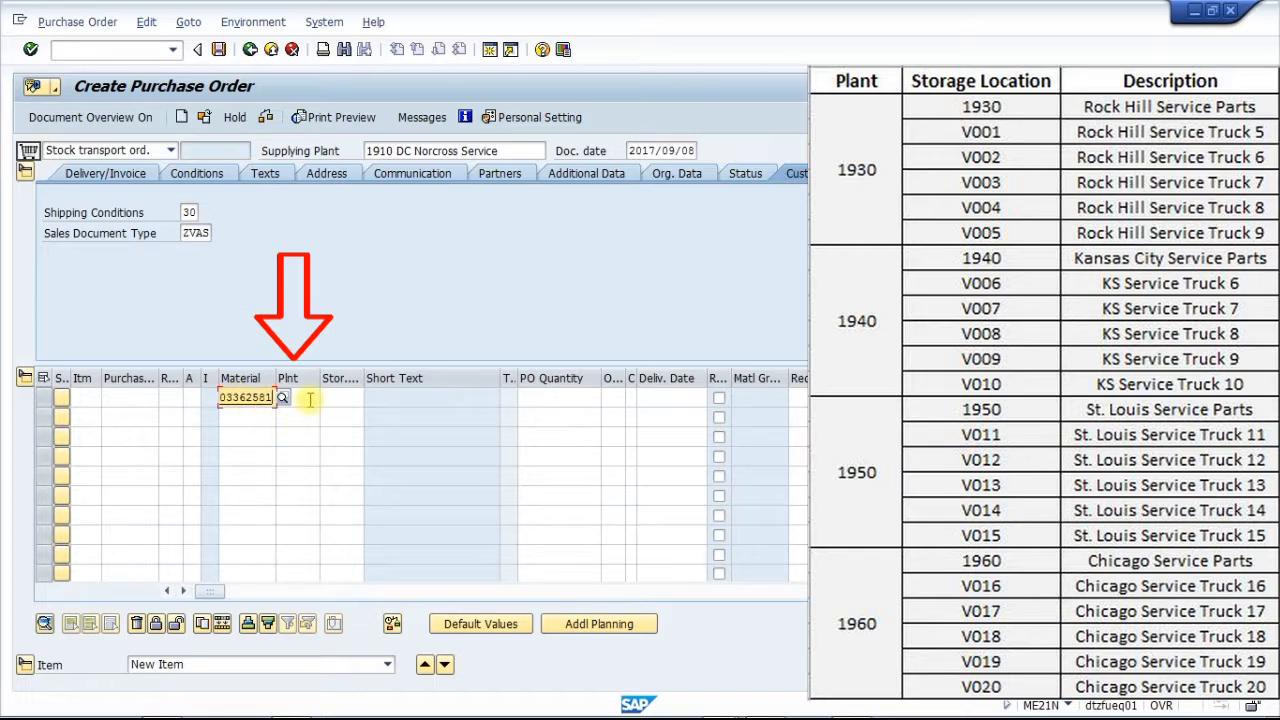
click(310, 397)
text(1940)
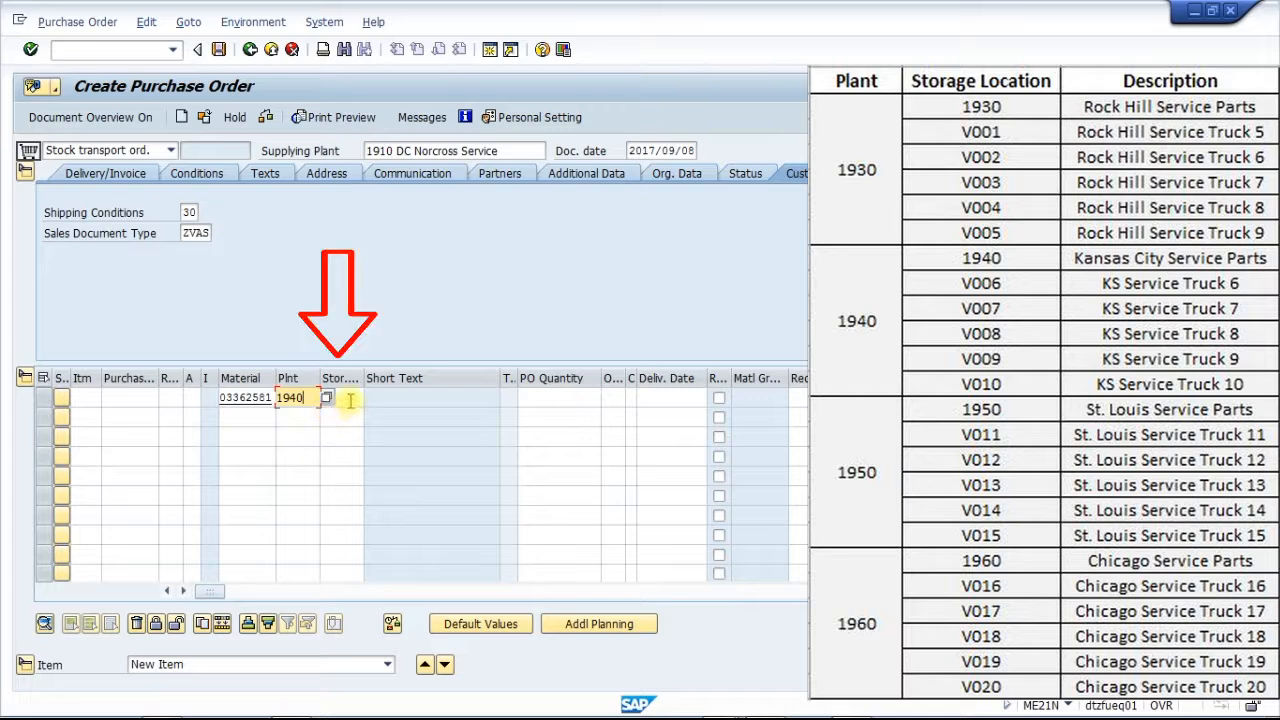
click(354, 397)
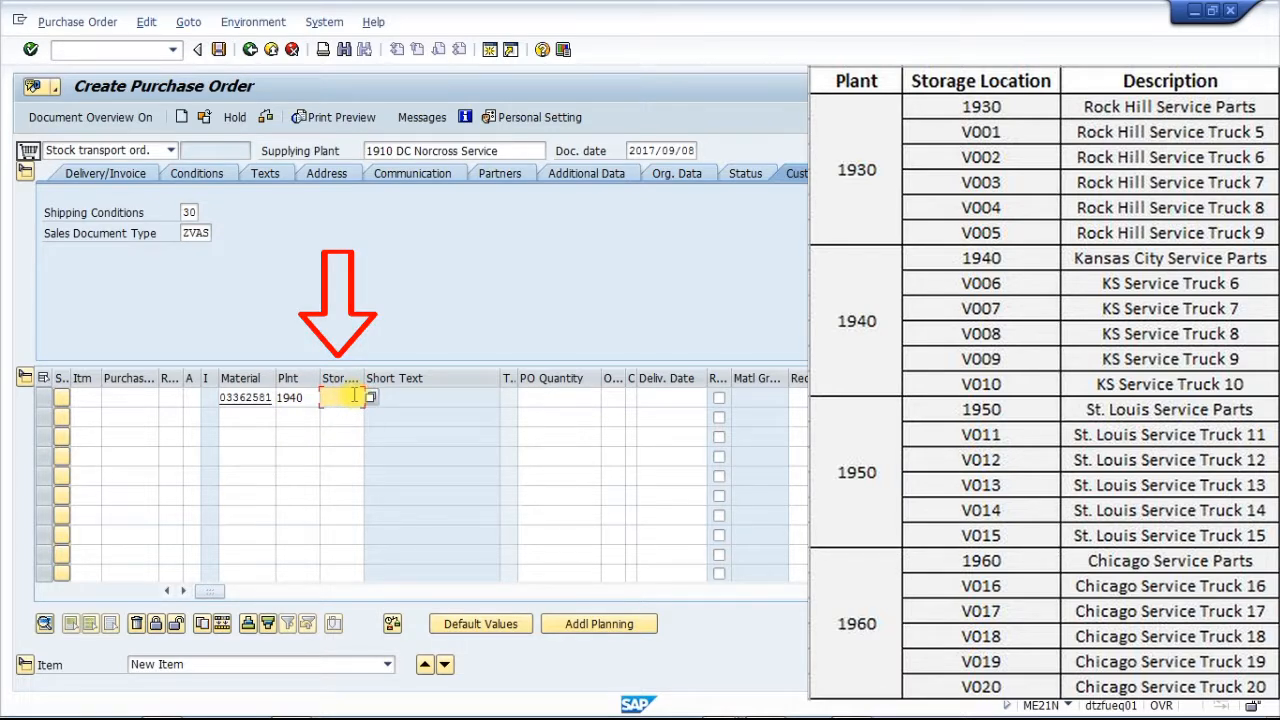
text(1940)
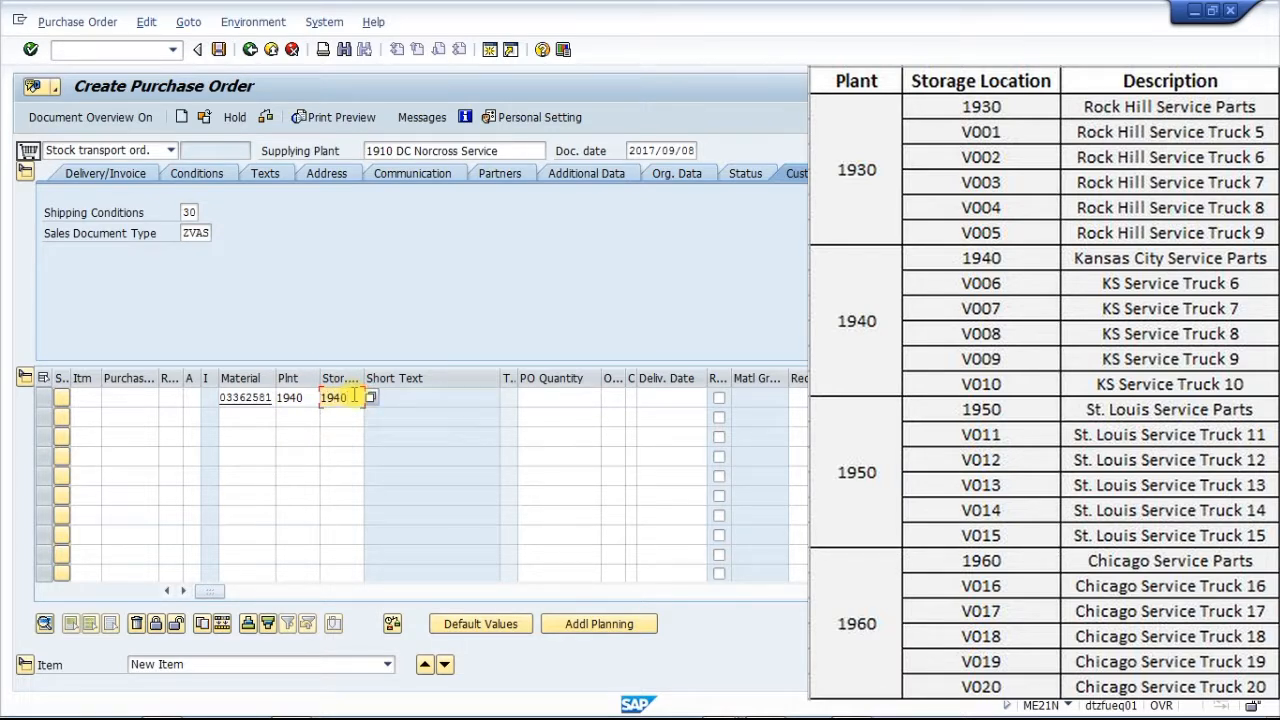
Step: Set the first item's PO quantity to 1 and its delivery date to 2017/09/08, and confirm the line
click(549, 398)
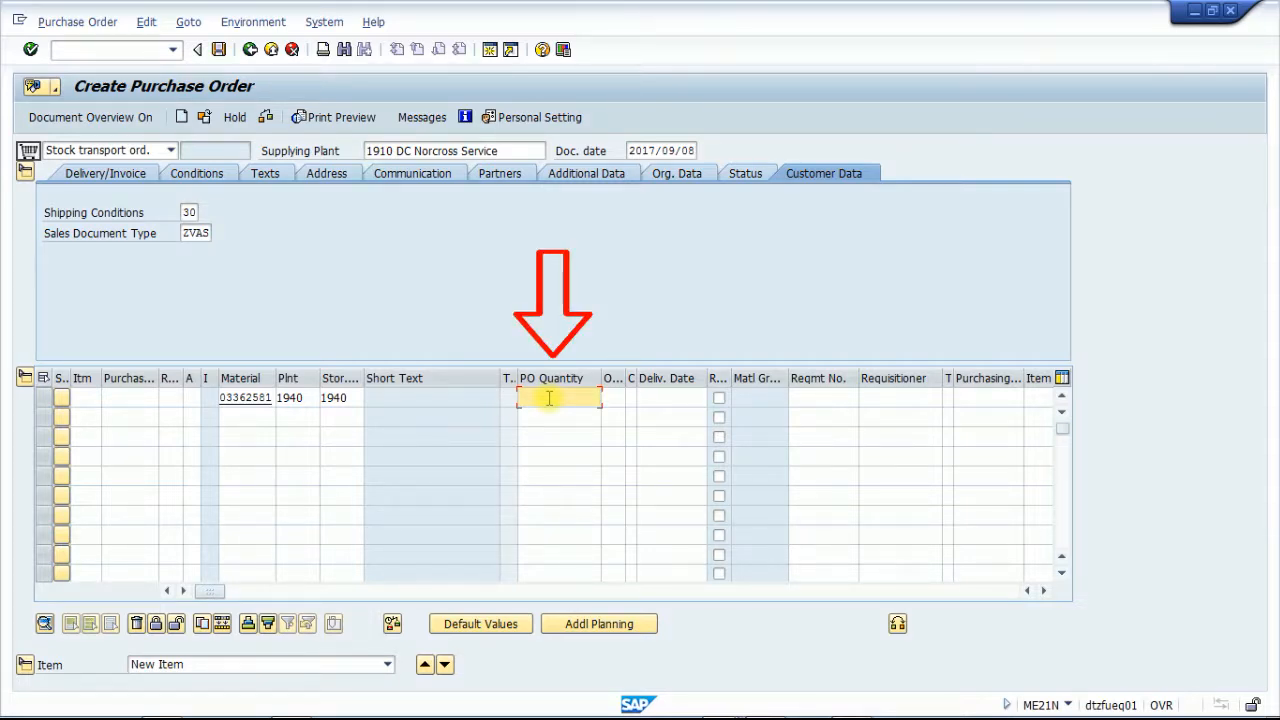
text(1)
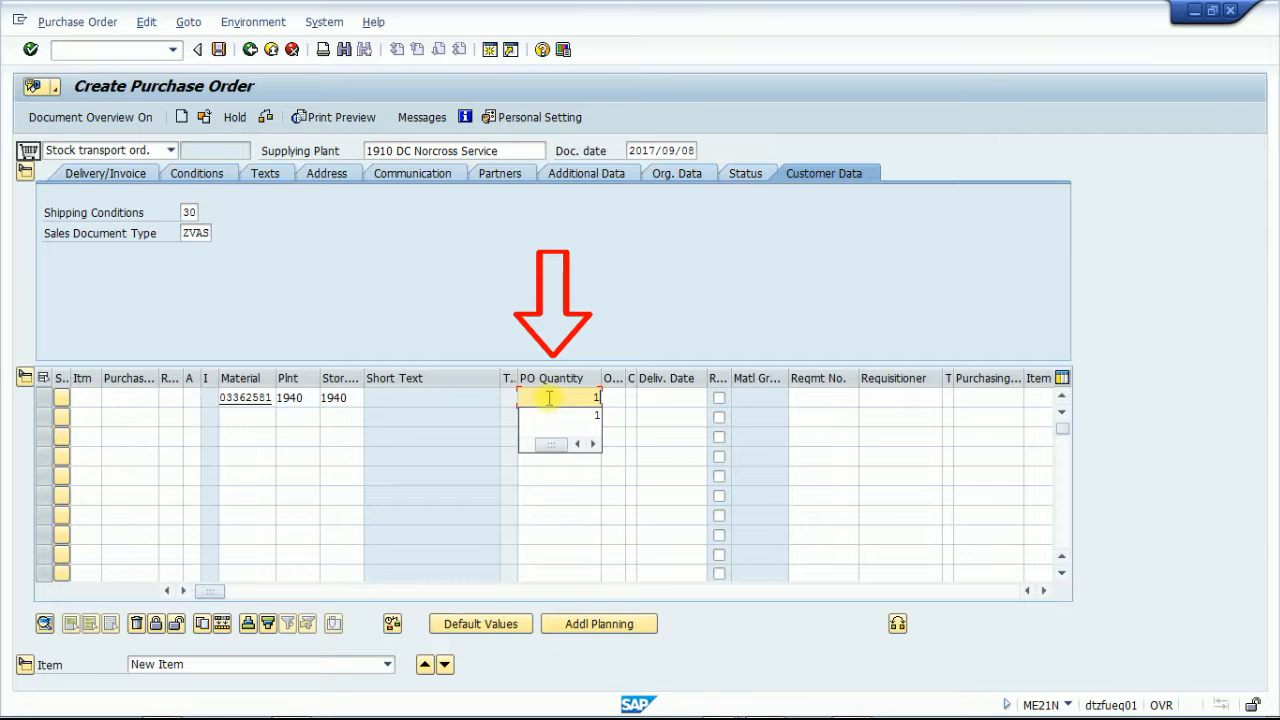
click(650, 397)
click(715, 397)
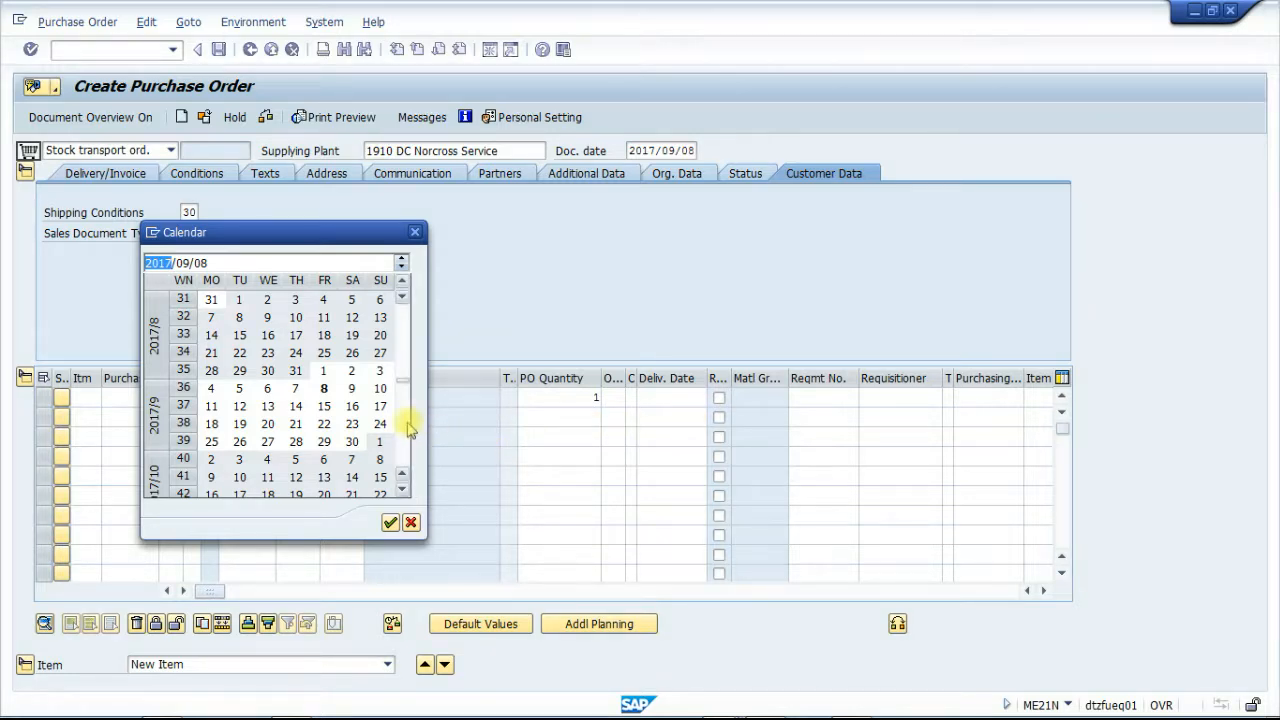
double_click(324, 390)
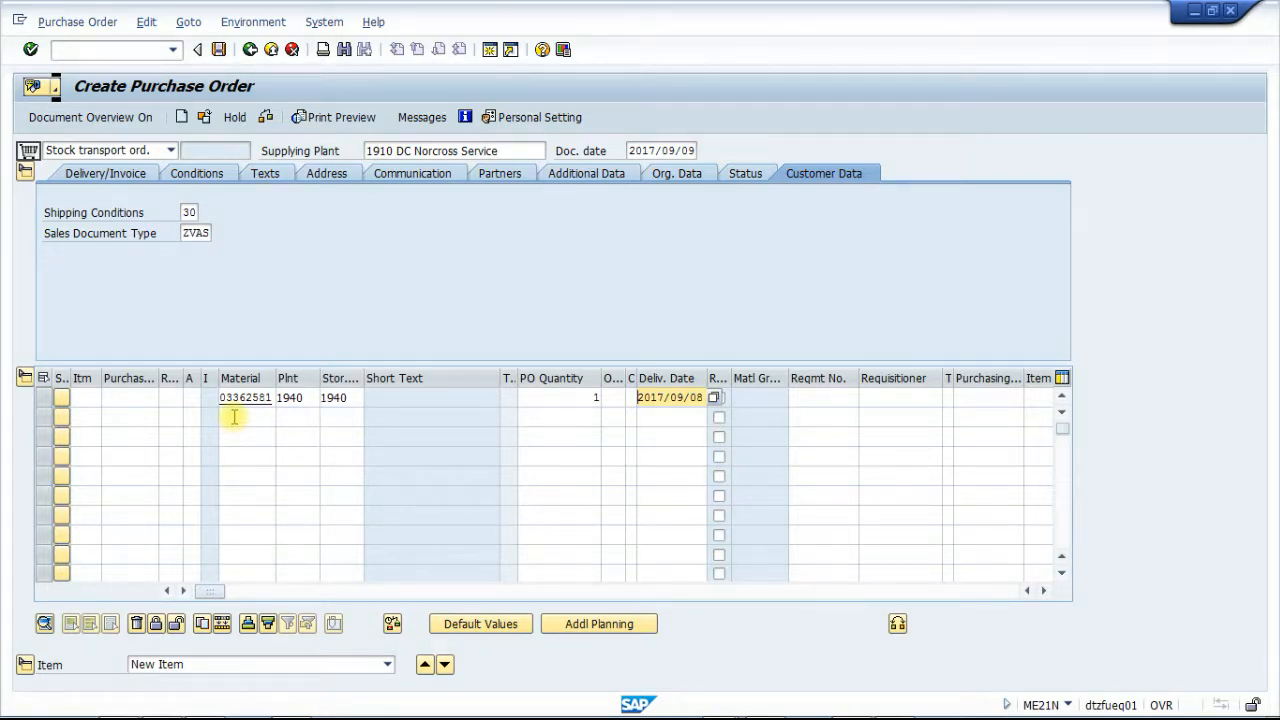
key(Return)
key(Return)
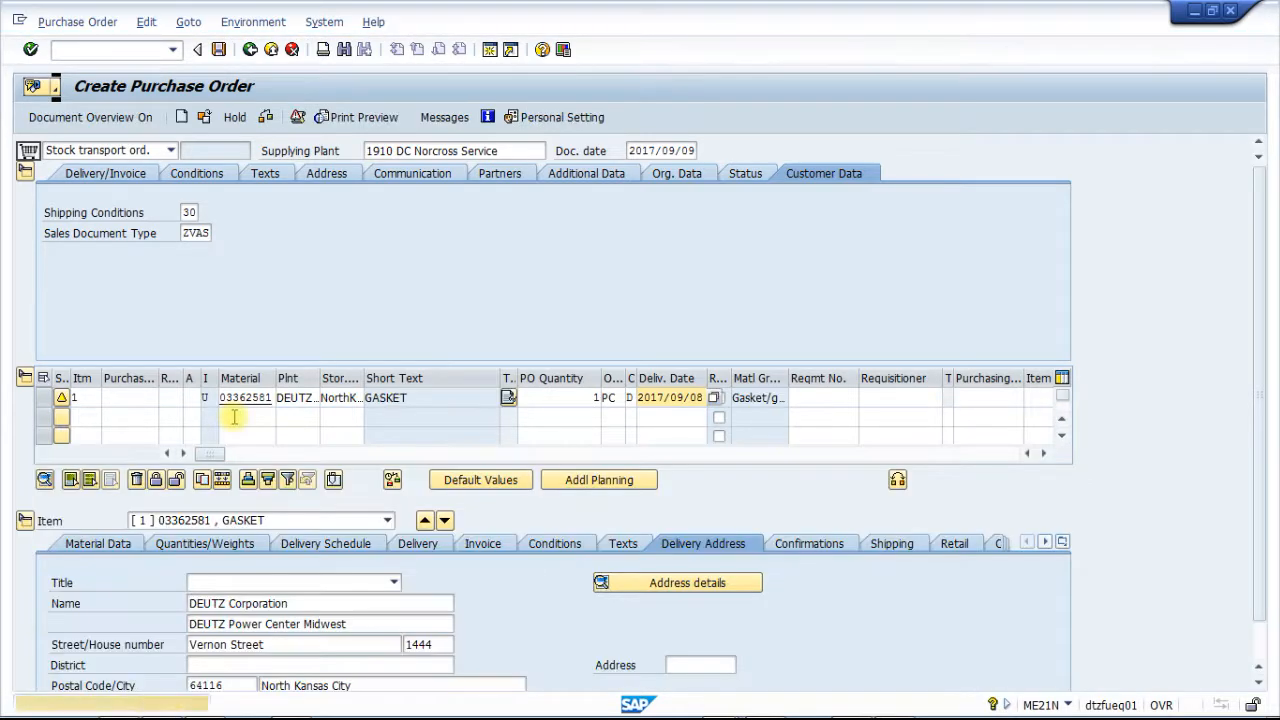
Step: Enter material 03362581 with plant 1940 and storage location V006 in the second item line
click(226, 416)
text(0)
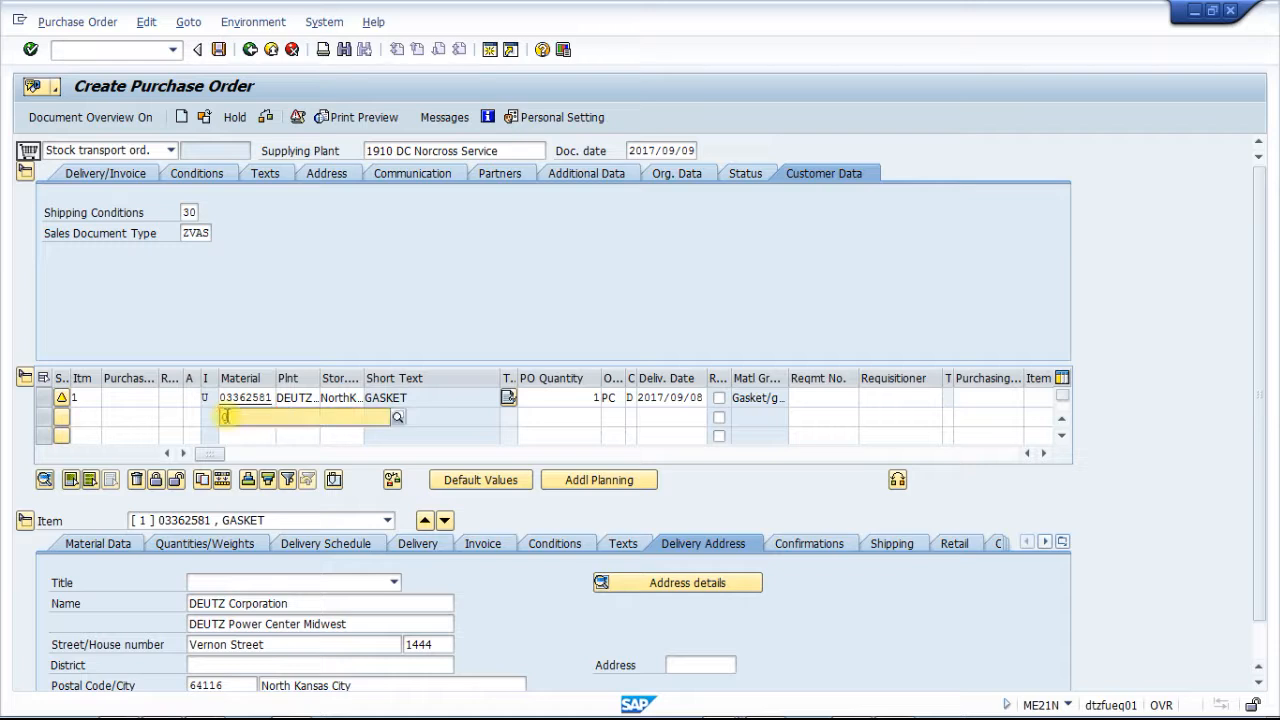
text(3362581)
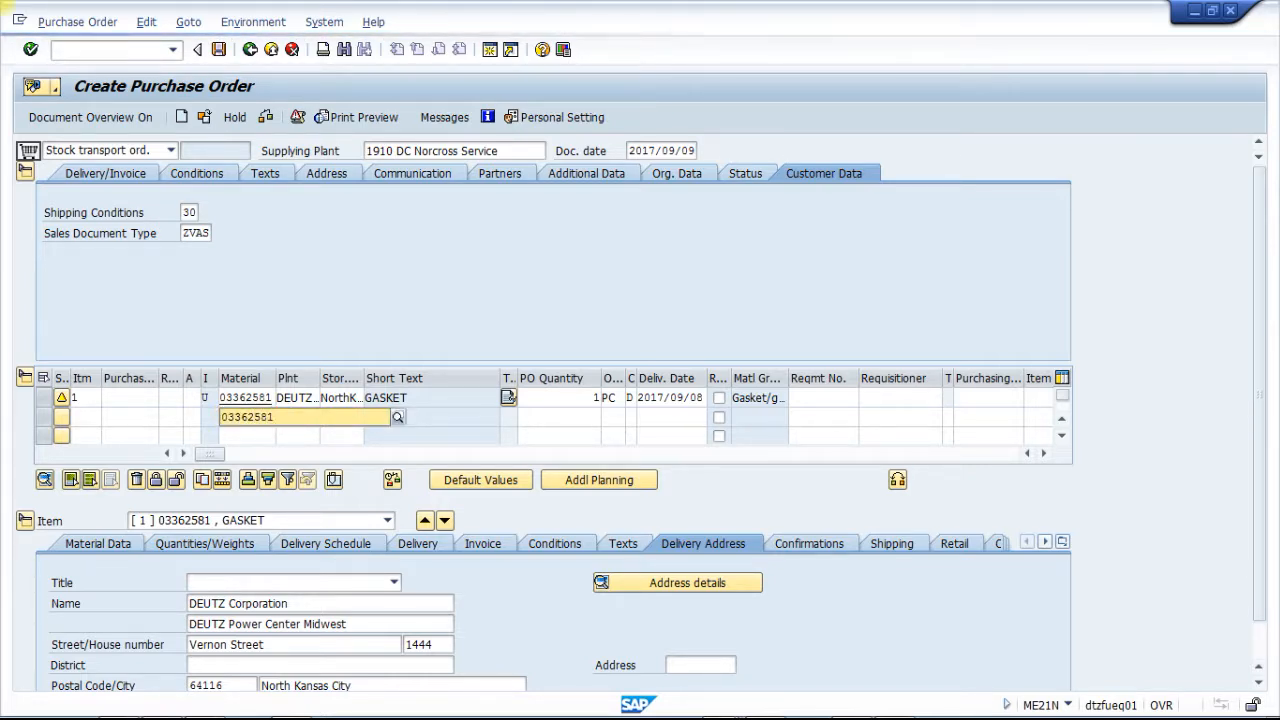
click(257, 457)
click(305, 415)
text(1940)
click(346, 416)
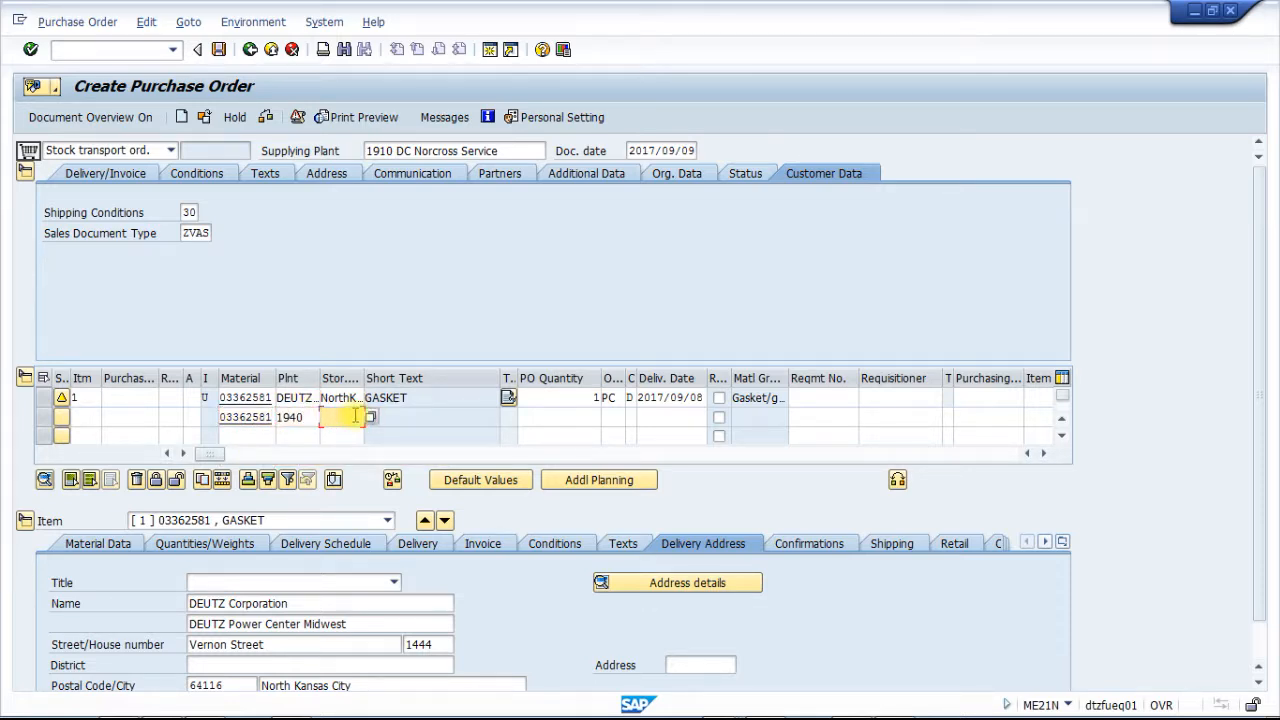
text(V006)
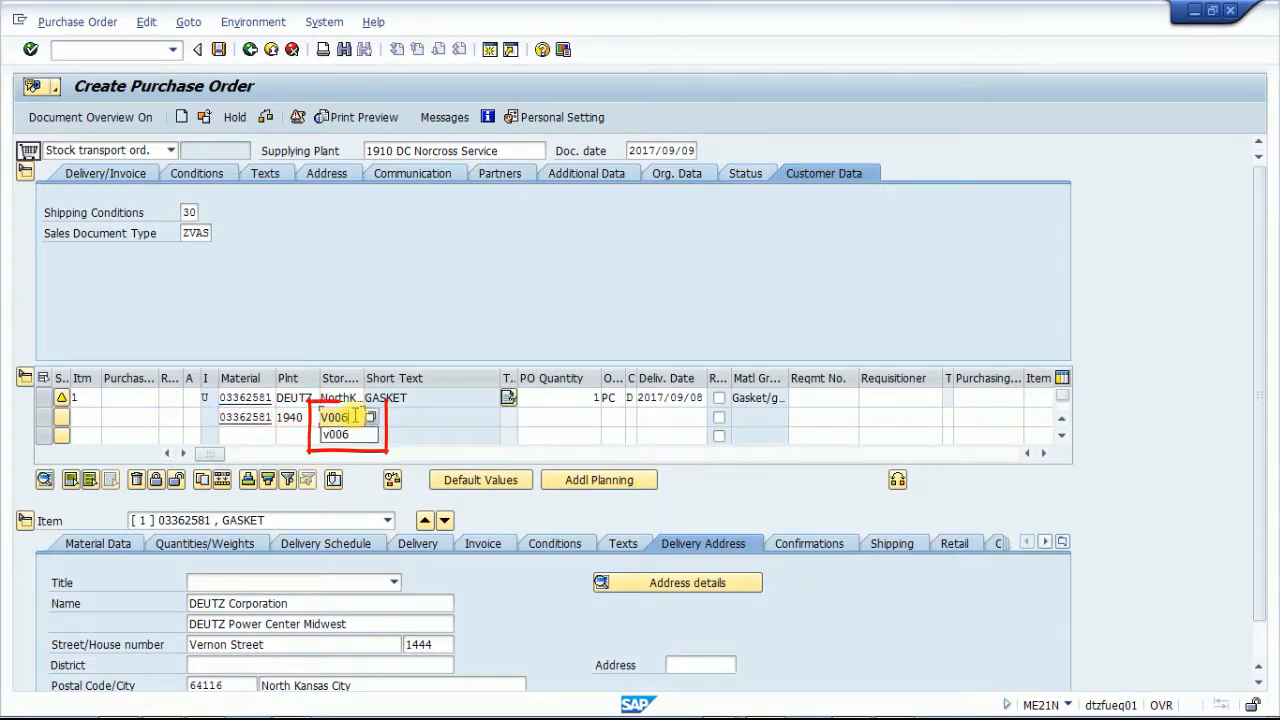
Step: Set the second item's PO quantity to 1 and its delivery date to 2017/09/08, and confirm the line
click(565, 416)
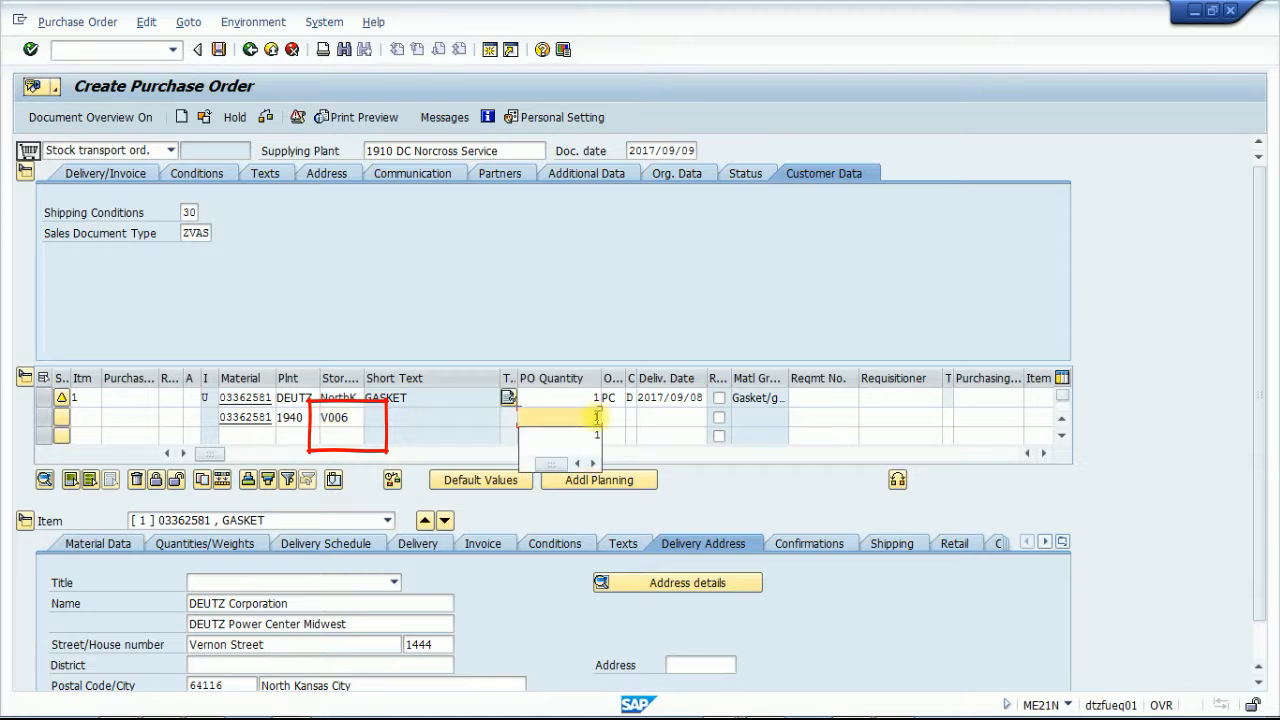
click(655, 416)
click(714, 418)
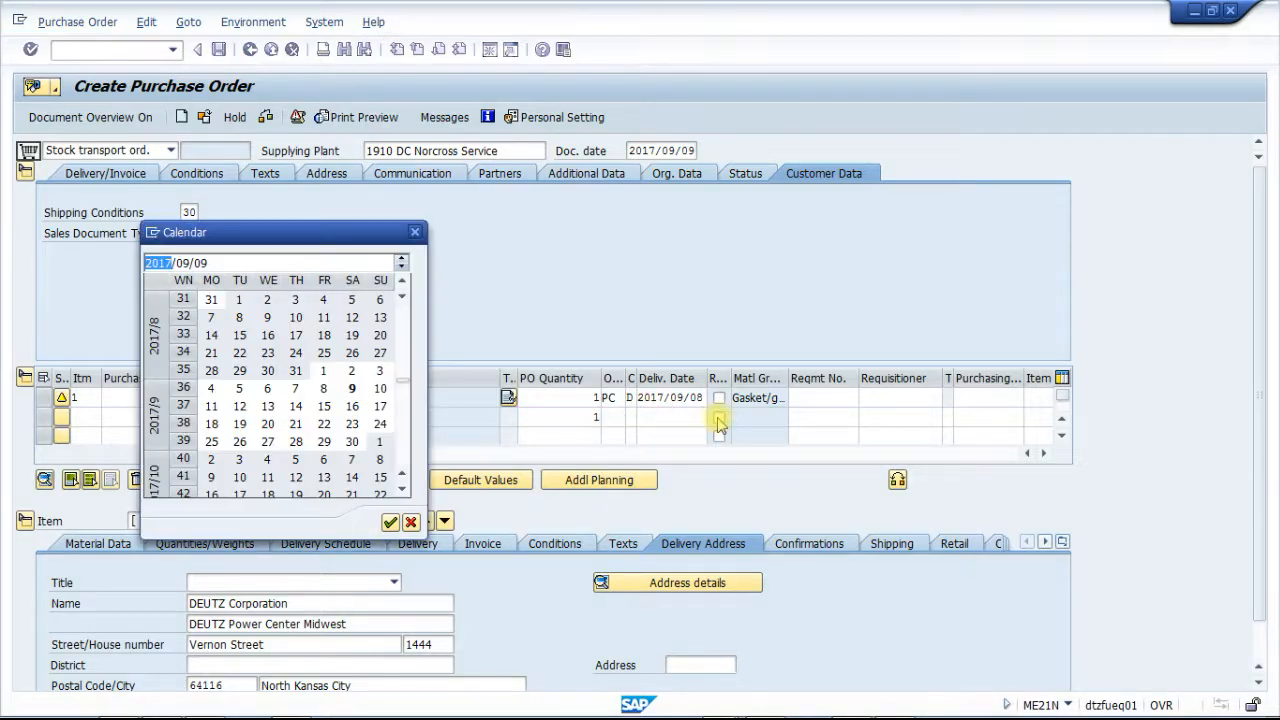
double_click(323, 388)
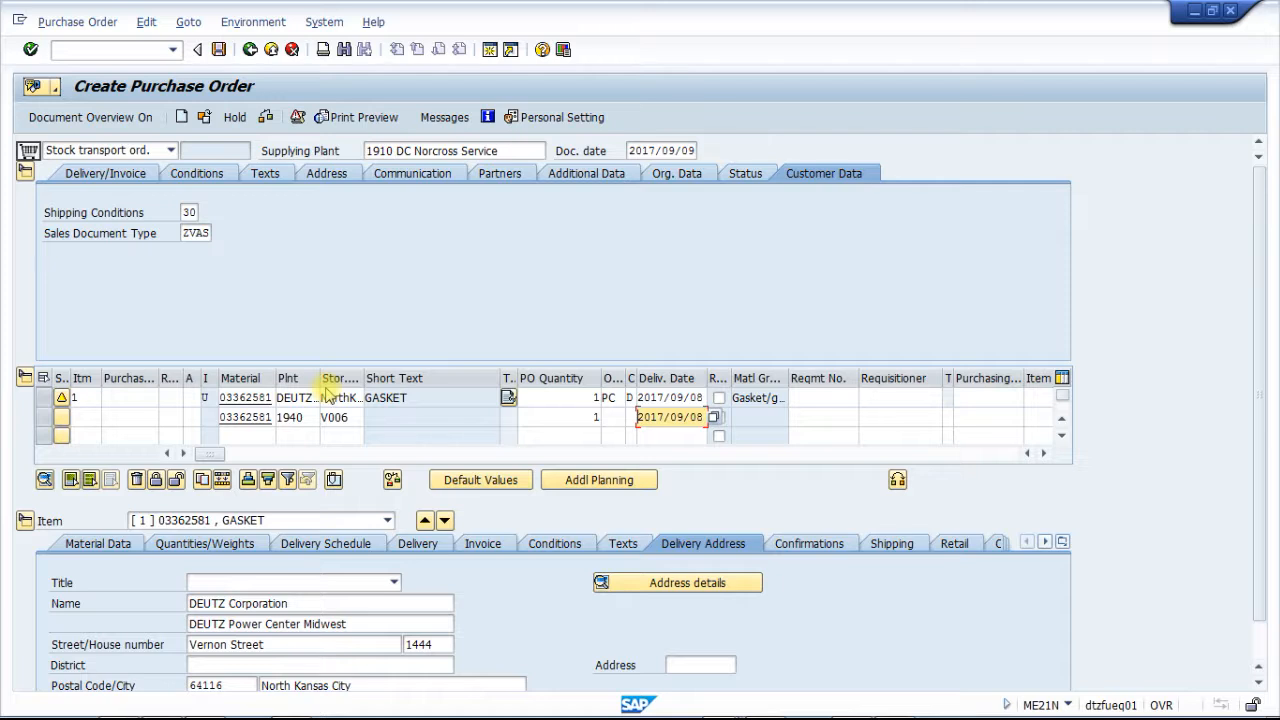
key(Return)
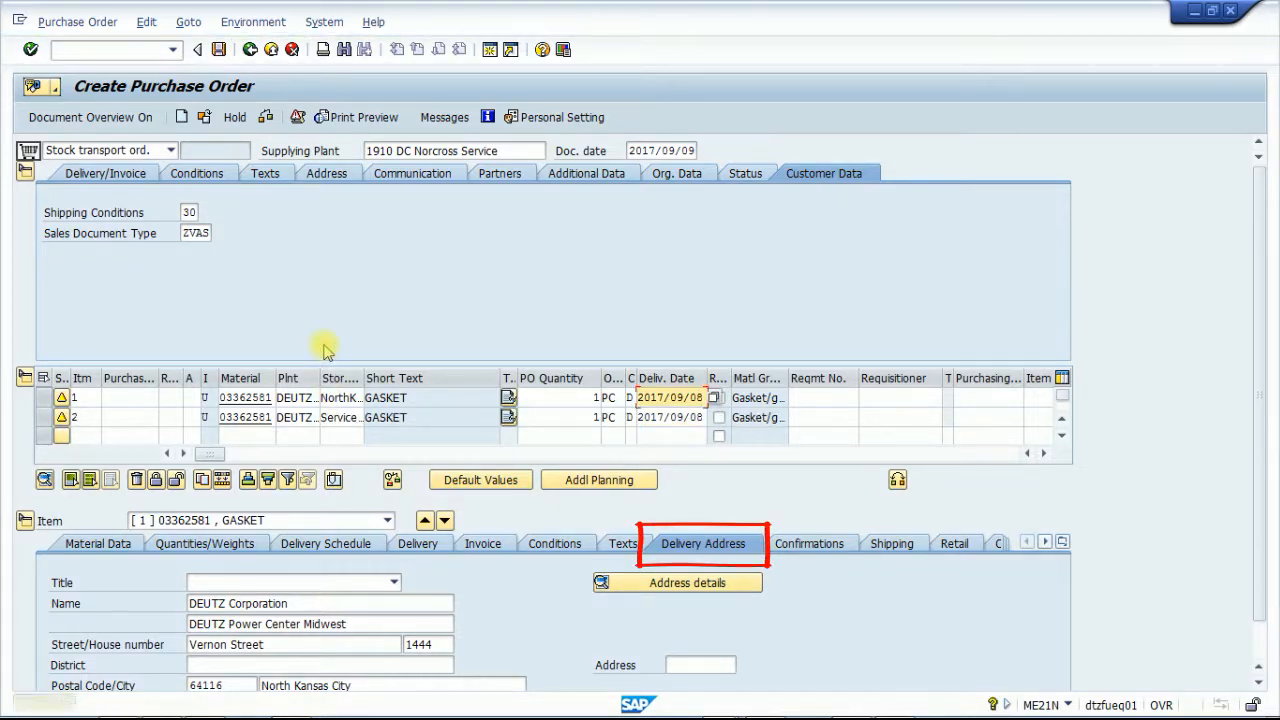
Step: Replace the two name lines in item 2's delivery address with Customer 123 and Deutz Service Tech A J123
click(387, 520)
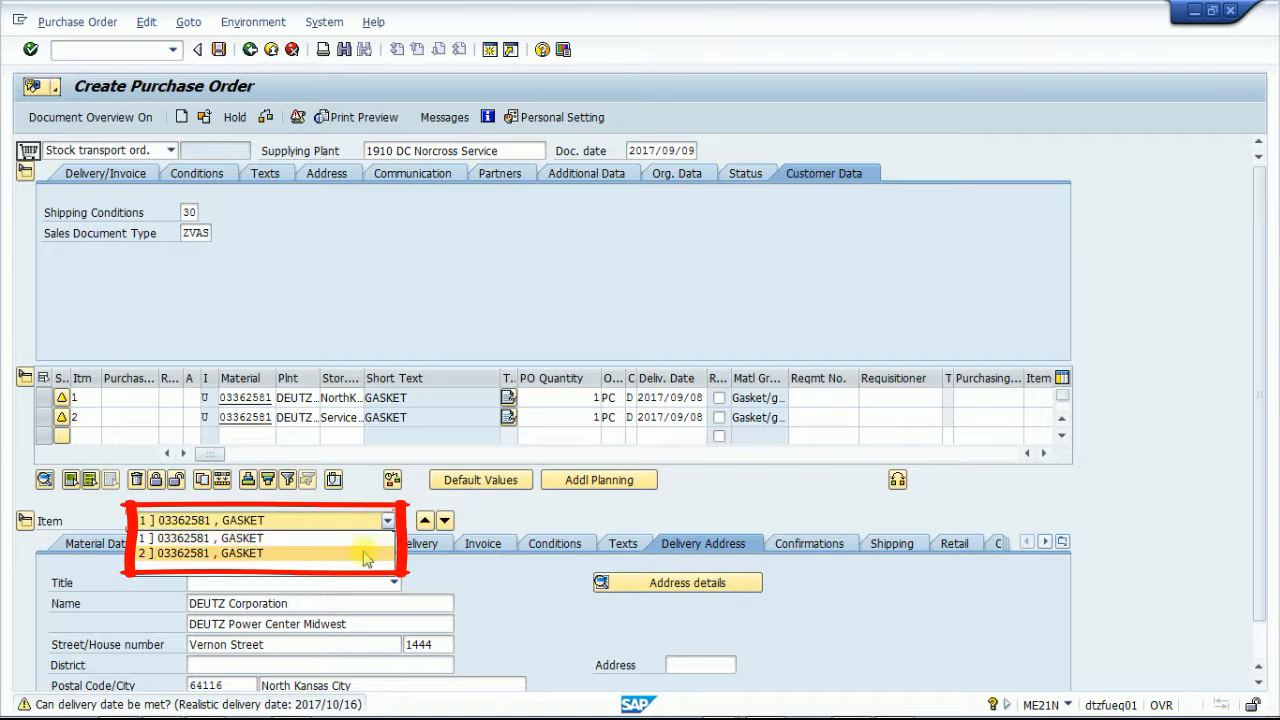
click(365, 555)
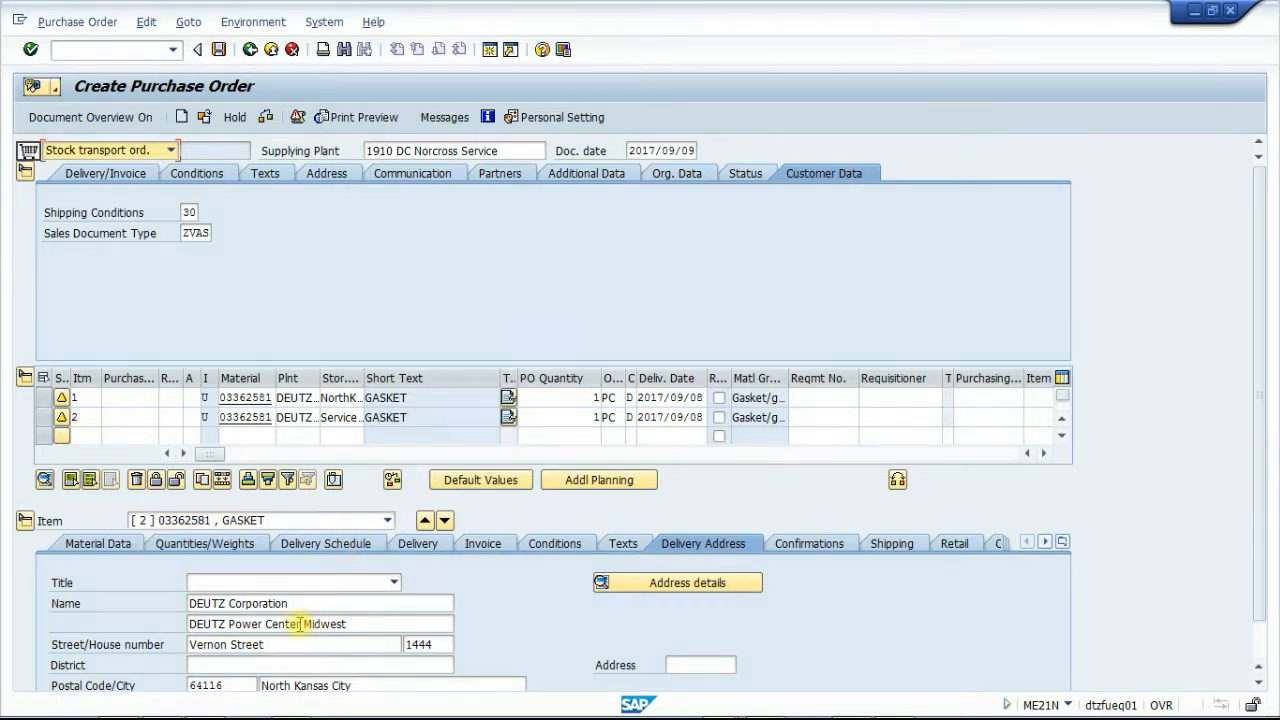
drag(300, 602, 160, 594)
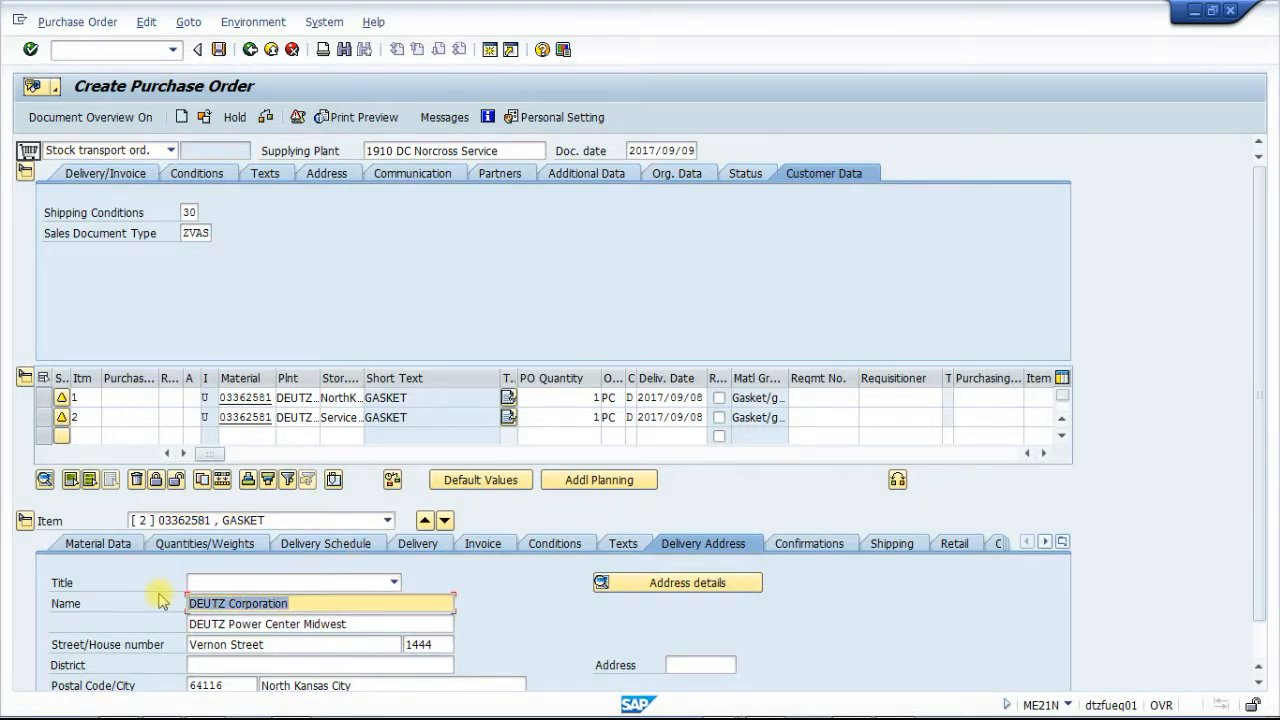
text(C)
click(202, 620)
drag(348, 623, 174, 623)
text(Deutz Service Tech A J123)
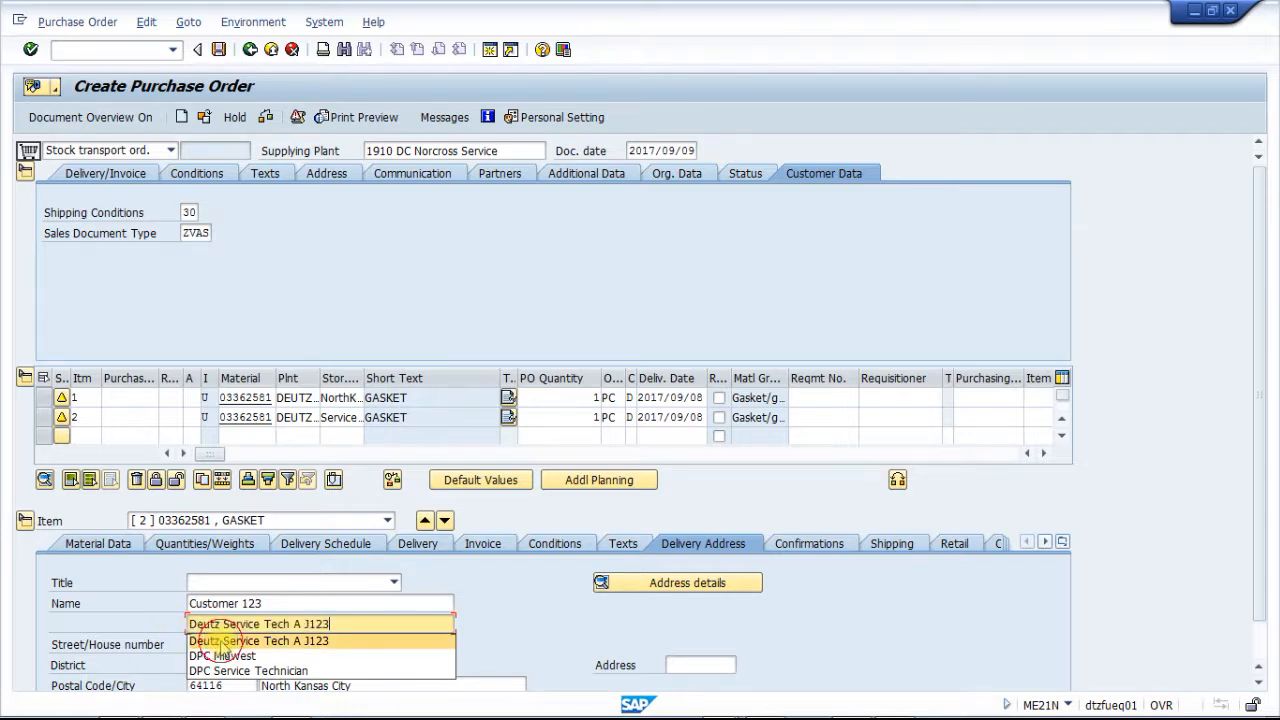
click(221, 641)
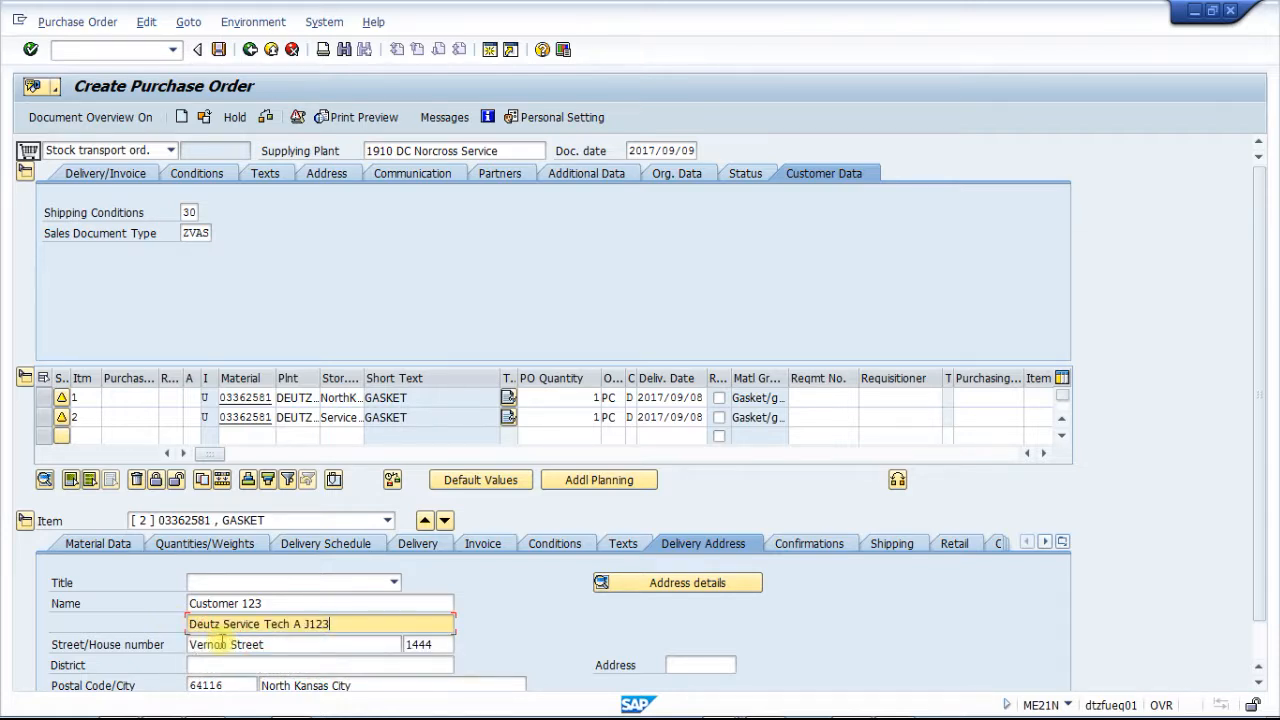
Step: Replace the street in item 2's delivery address with the customer's street address and clear the house number
drag(308, 646, 160, 645)
text(123 Customer Address)
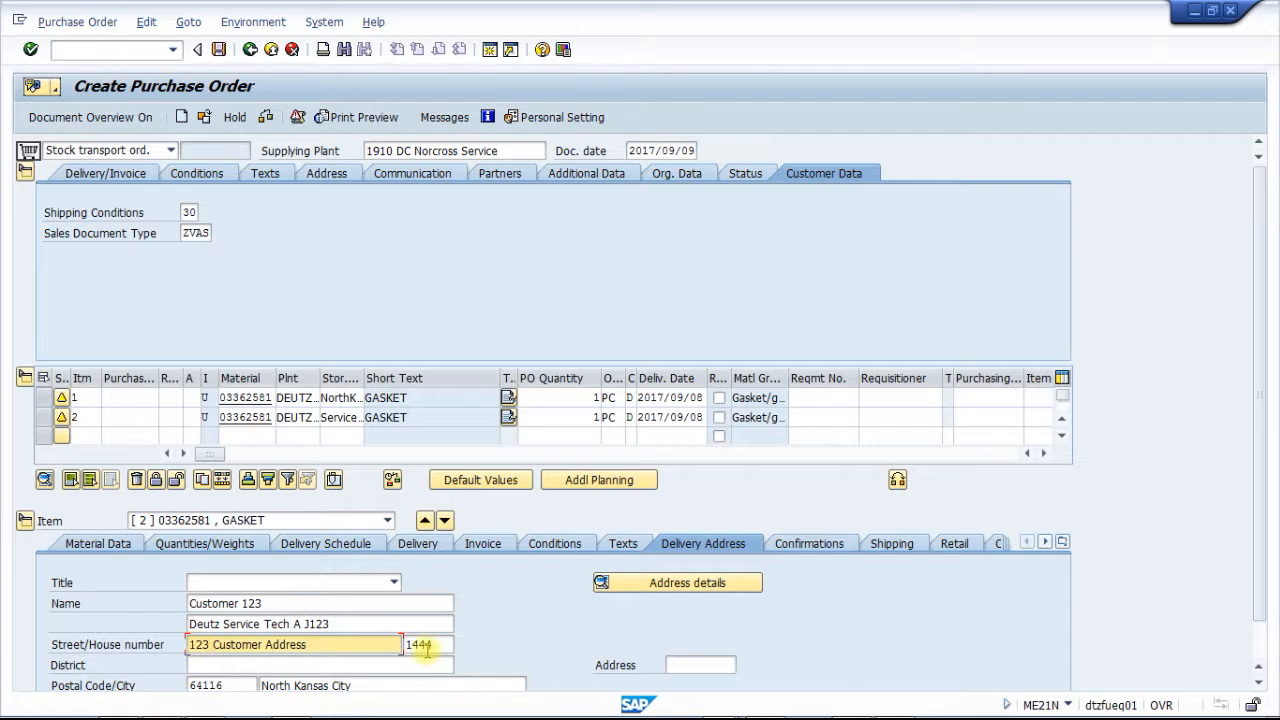
drag(439, 647, 403, 646)
key(Delete)
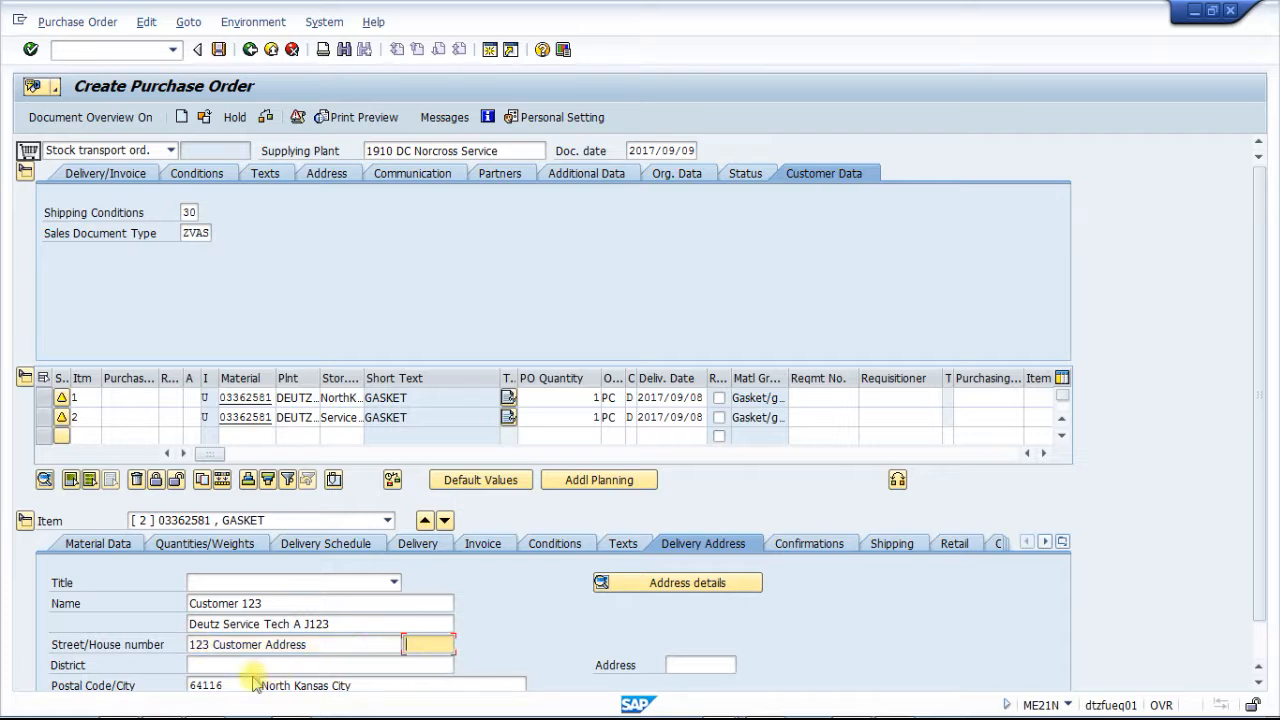
Step: Enter the customer's postal code and city in item 2's delivery address, set the region to GA, and confirm the address
drag(242, 686, 172, 686)
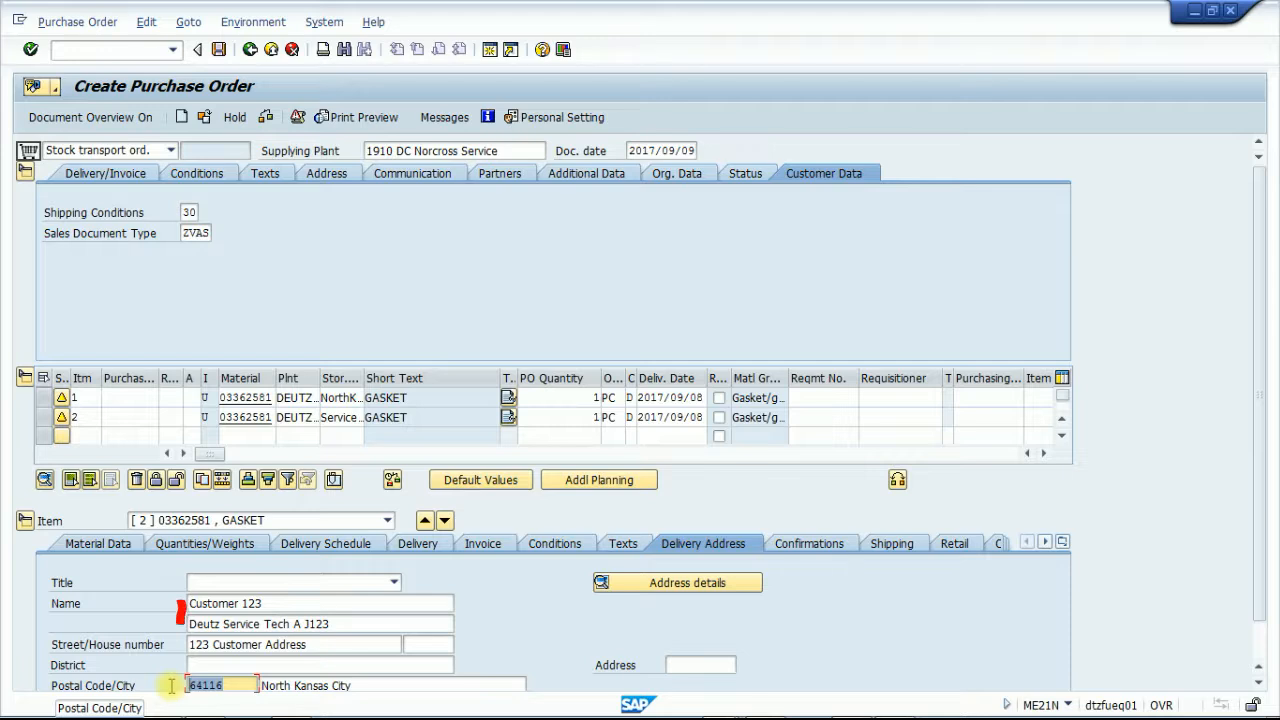
text(30093)
drag(362, 657, 231, 664)
text(Norcross)
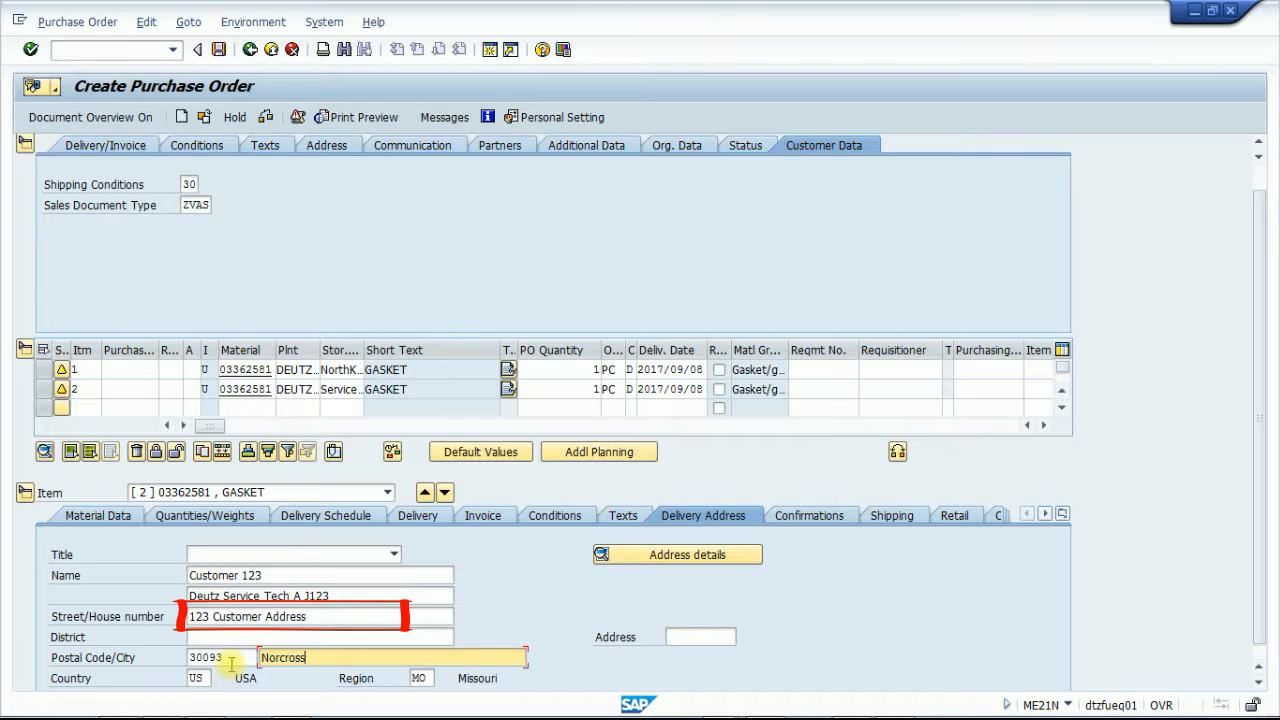
double_click(420, 678)
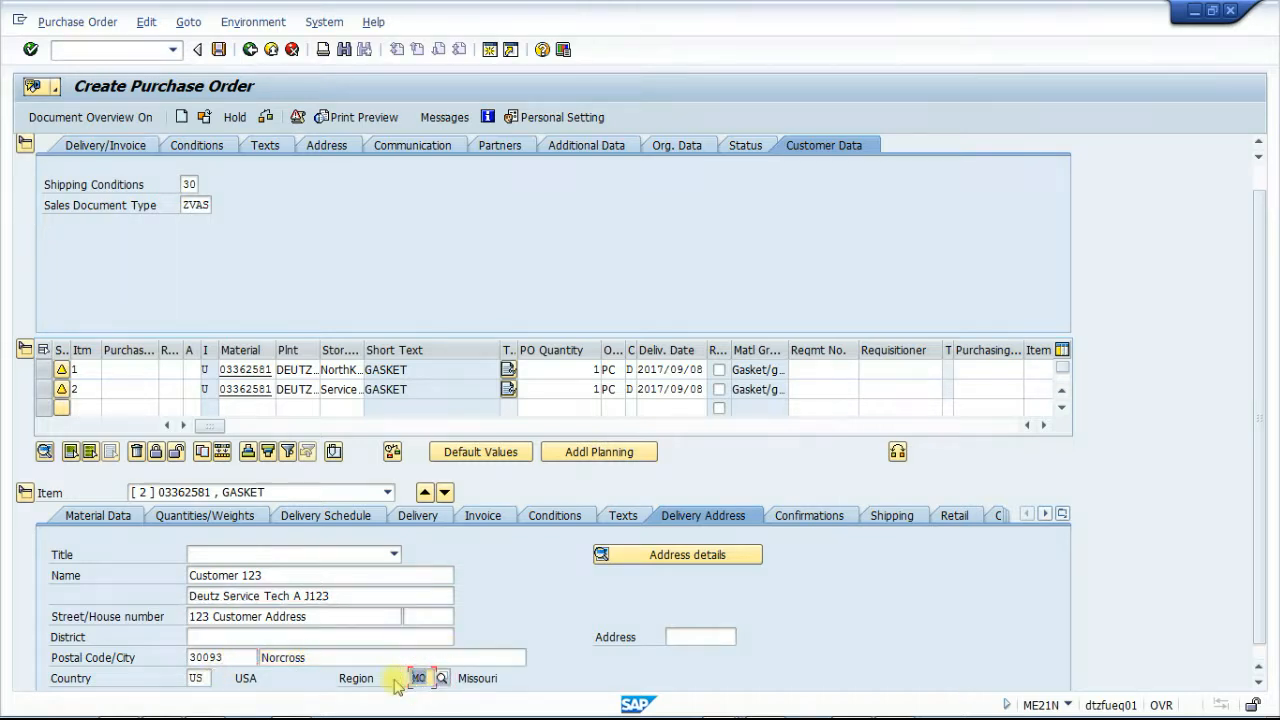
text(ga)
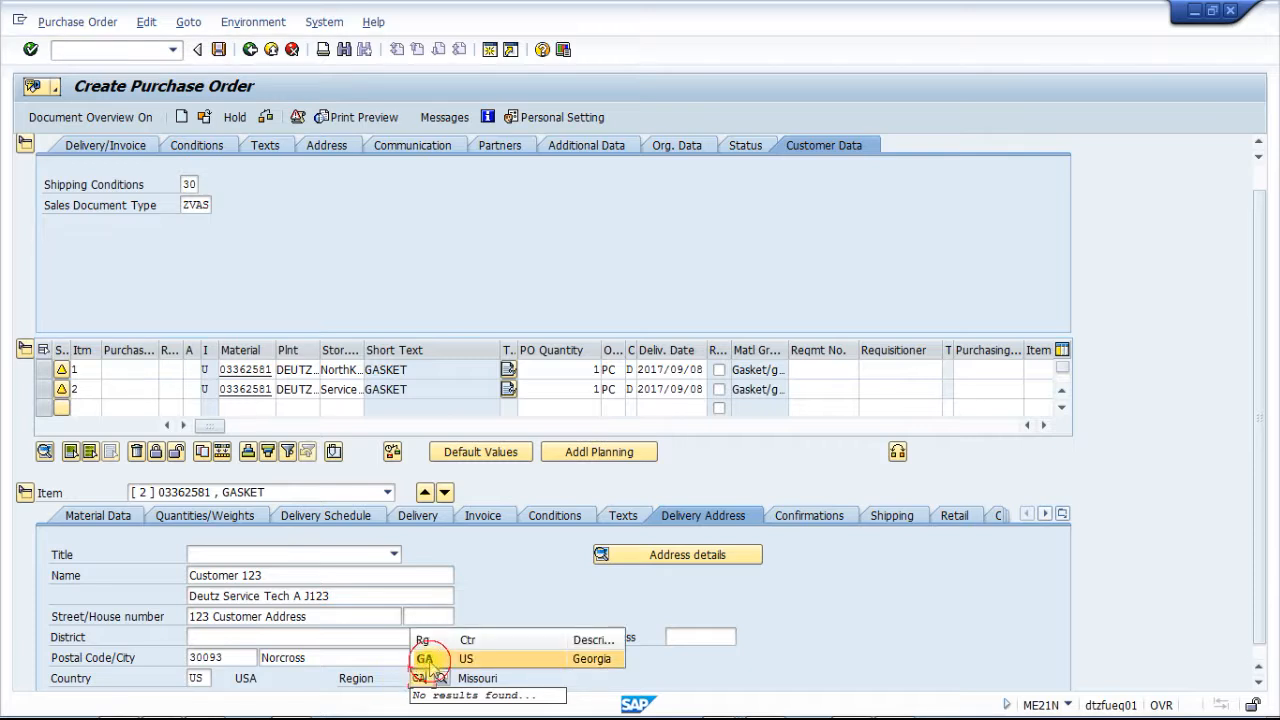
click(428, 655)
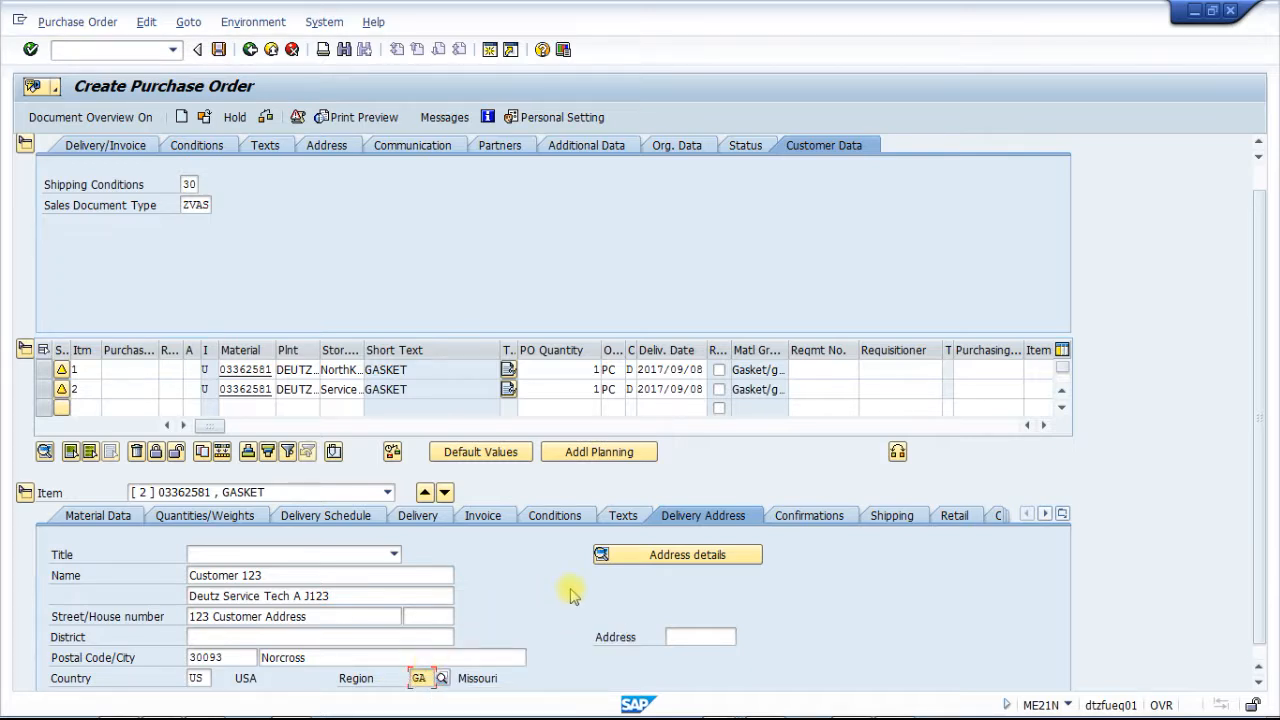
key(Return)
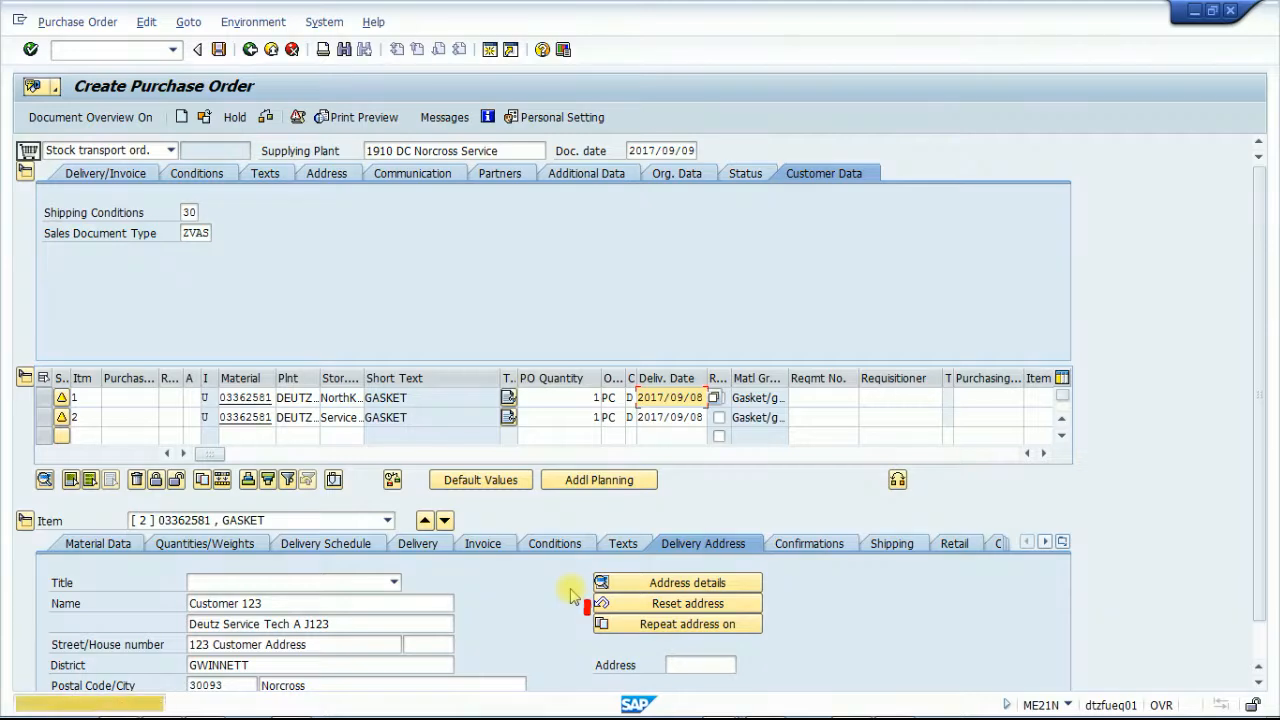
Step: Turn on address repetition for item 2's delivery address, and turn it off again
click(605, 626)
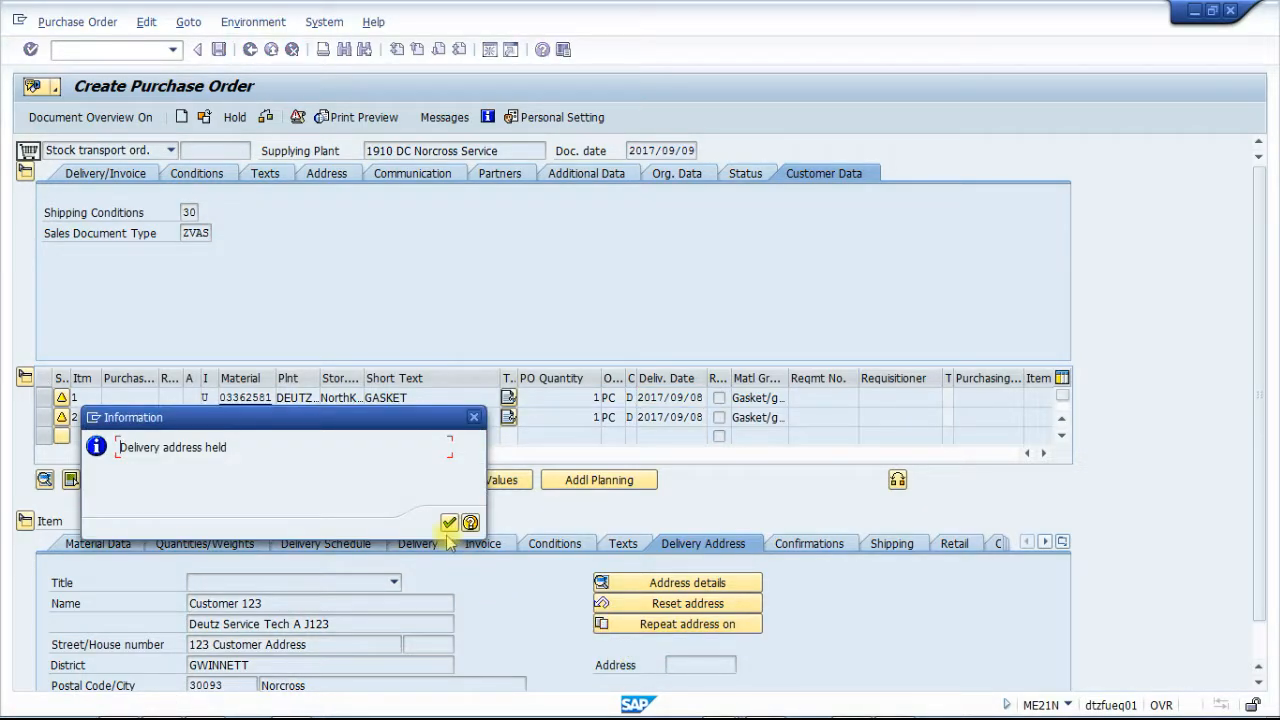
click(450, 522)
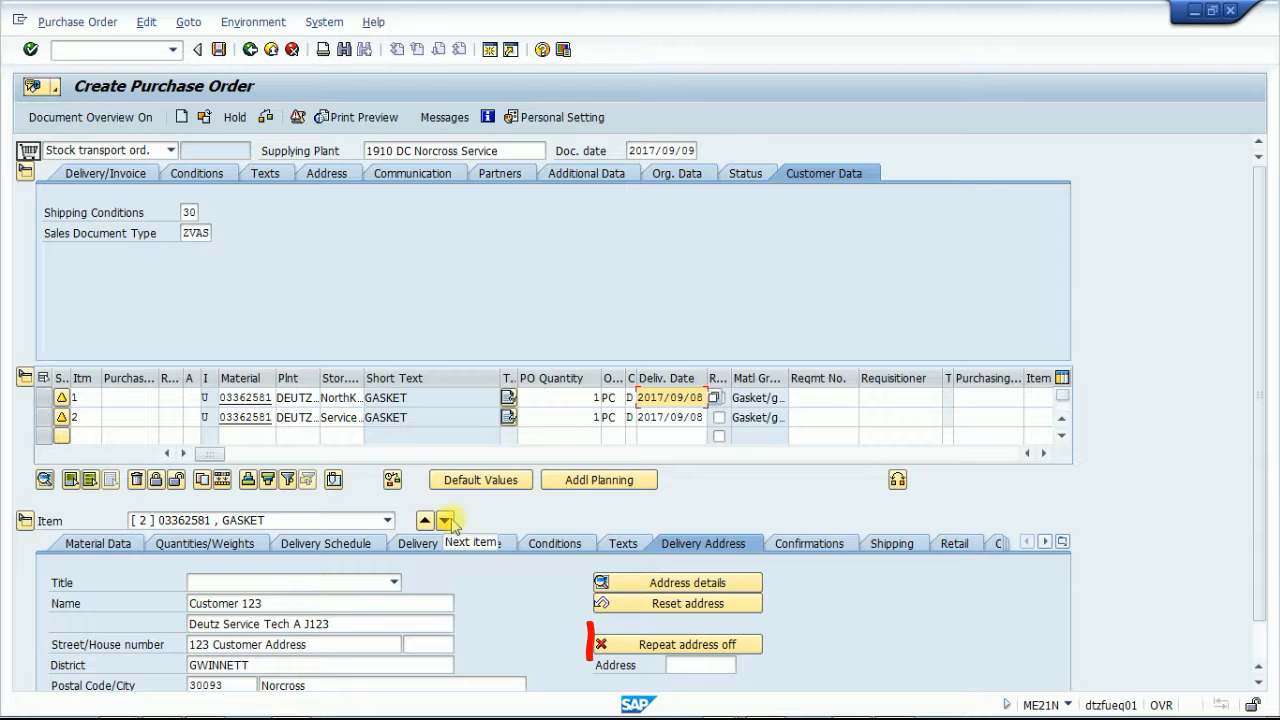
click(602, 646)
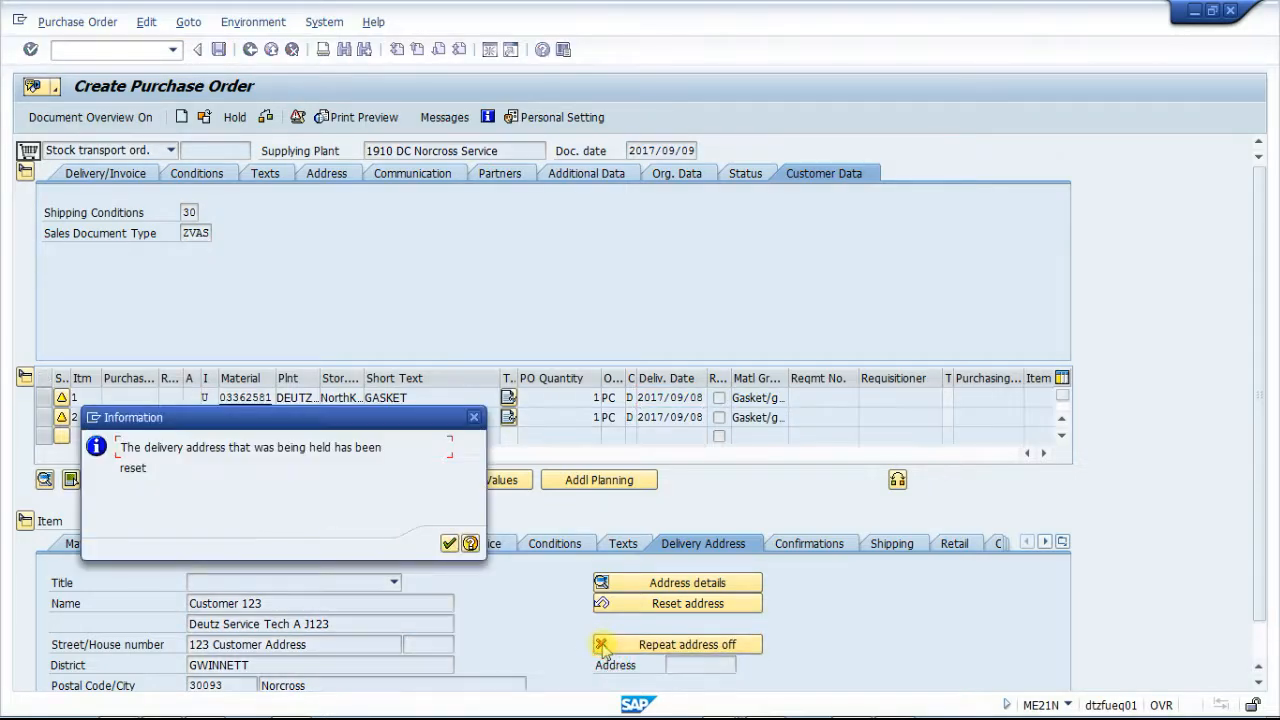
click(448, 544)
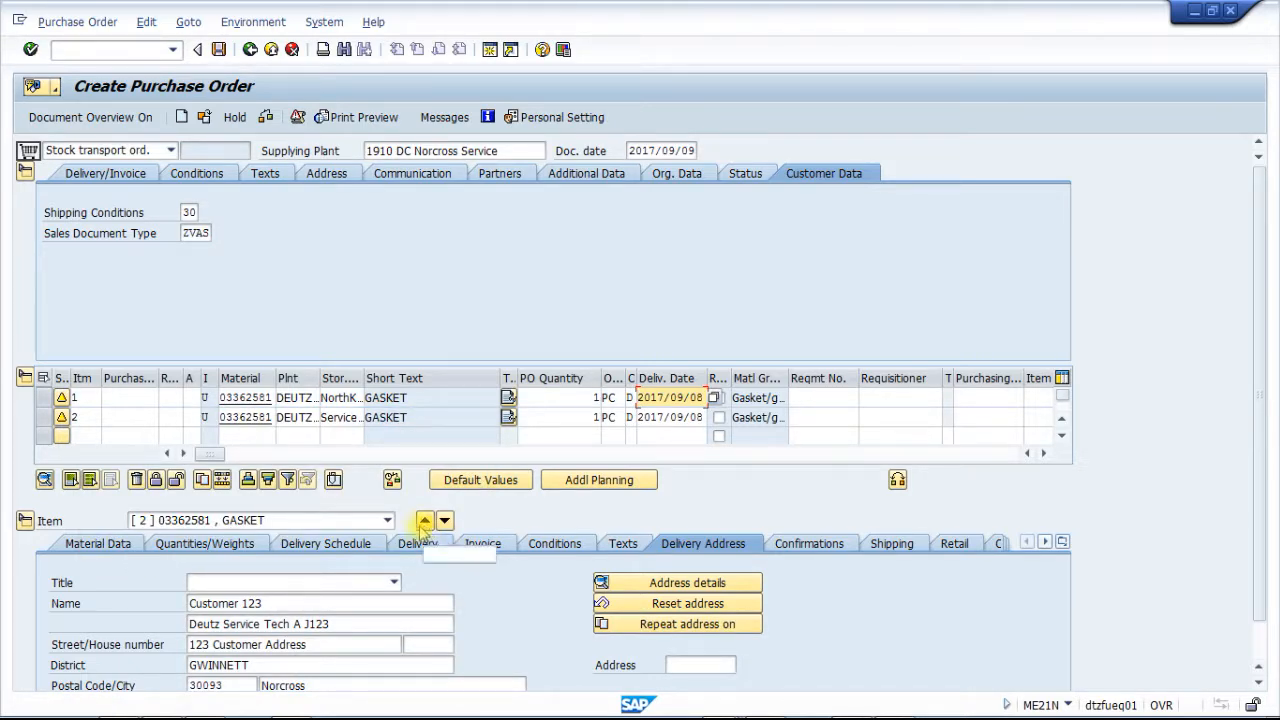
Step: Check the purchase order, mark every entry in the resulting message list, and acknowledge the messages
click(425, 521)
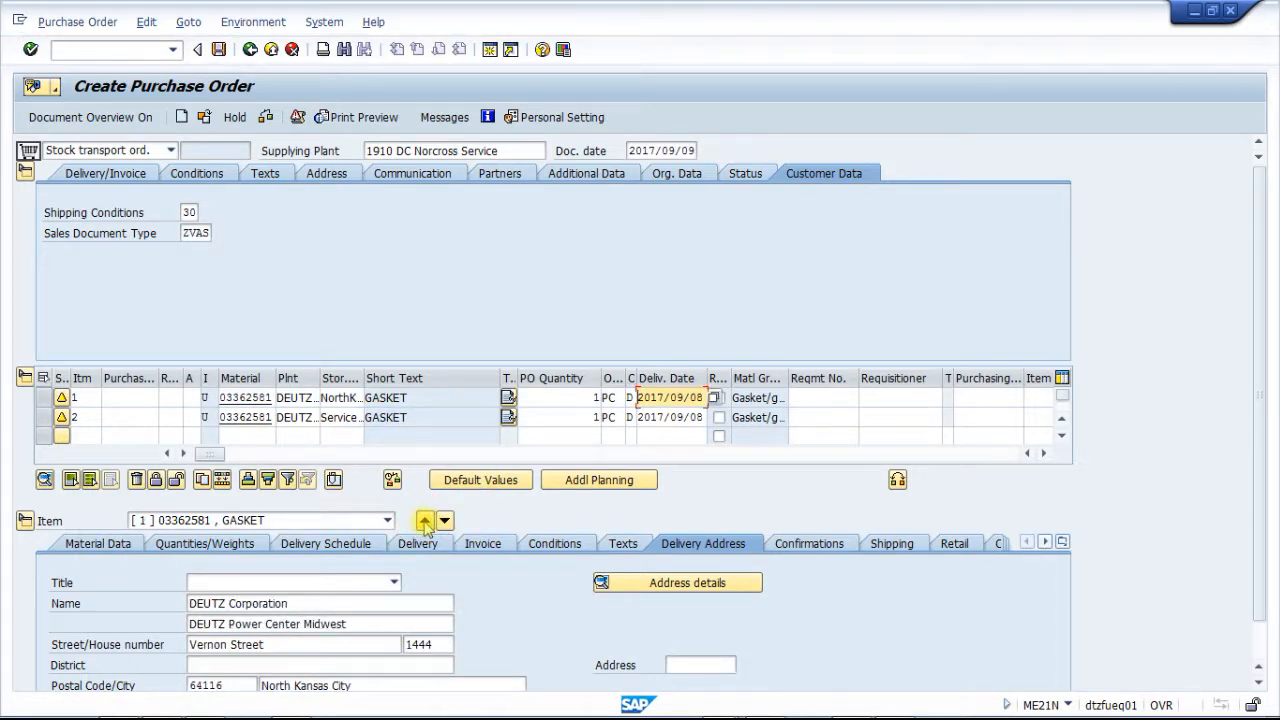
click(267, 119)
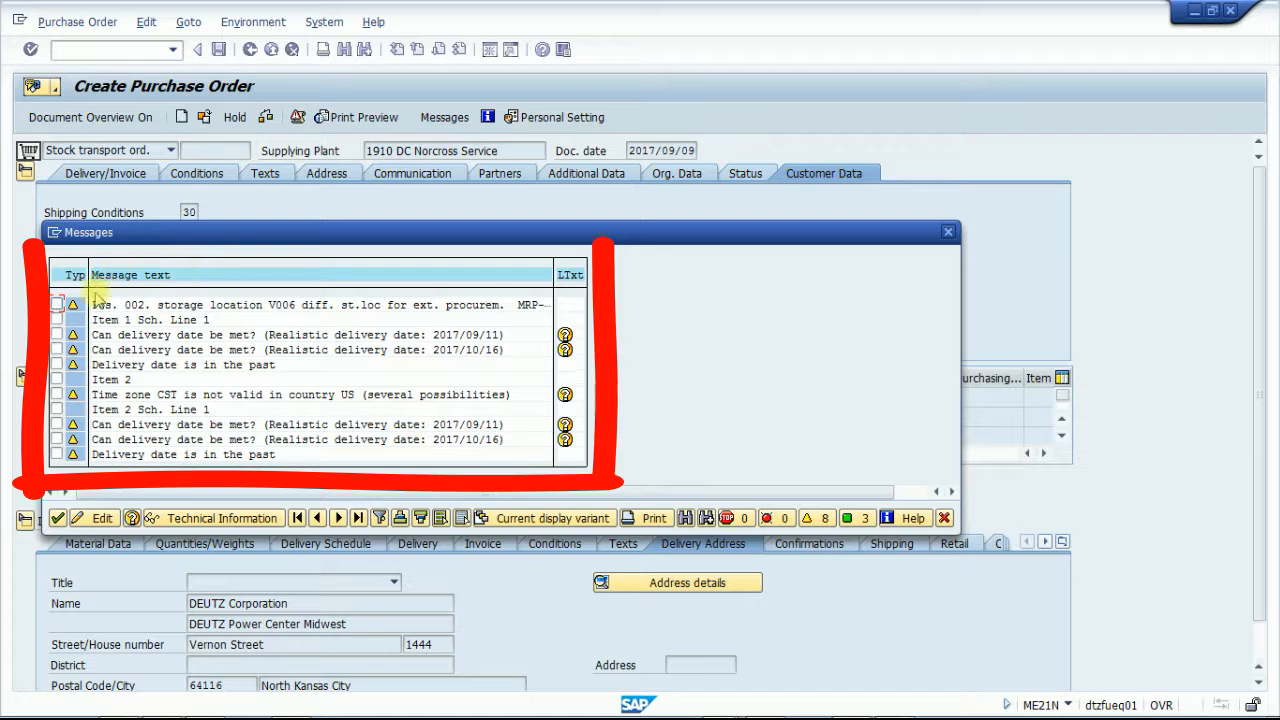
click(57, 304)
click(57, 319)
click(57, 334)
click(57, 349)
click(57, 364)
click(57, 379)
click(57, 394)
click(57, 409)
click(57, 424)
click(57, 439)
click(57, 454)
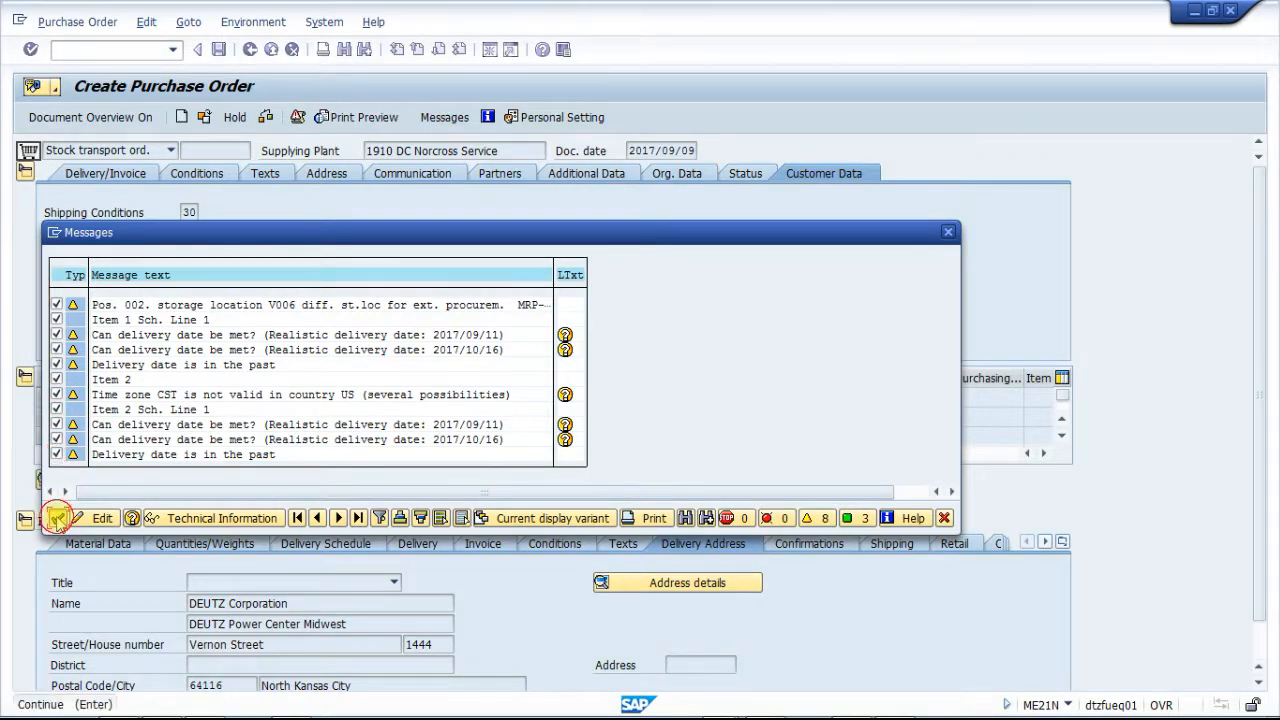
click(57, 518)
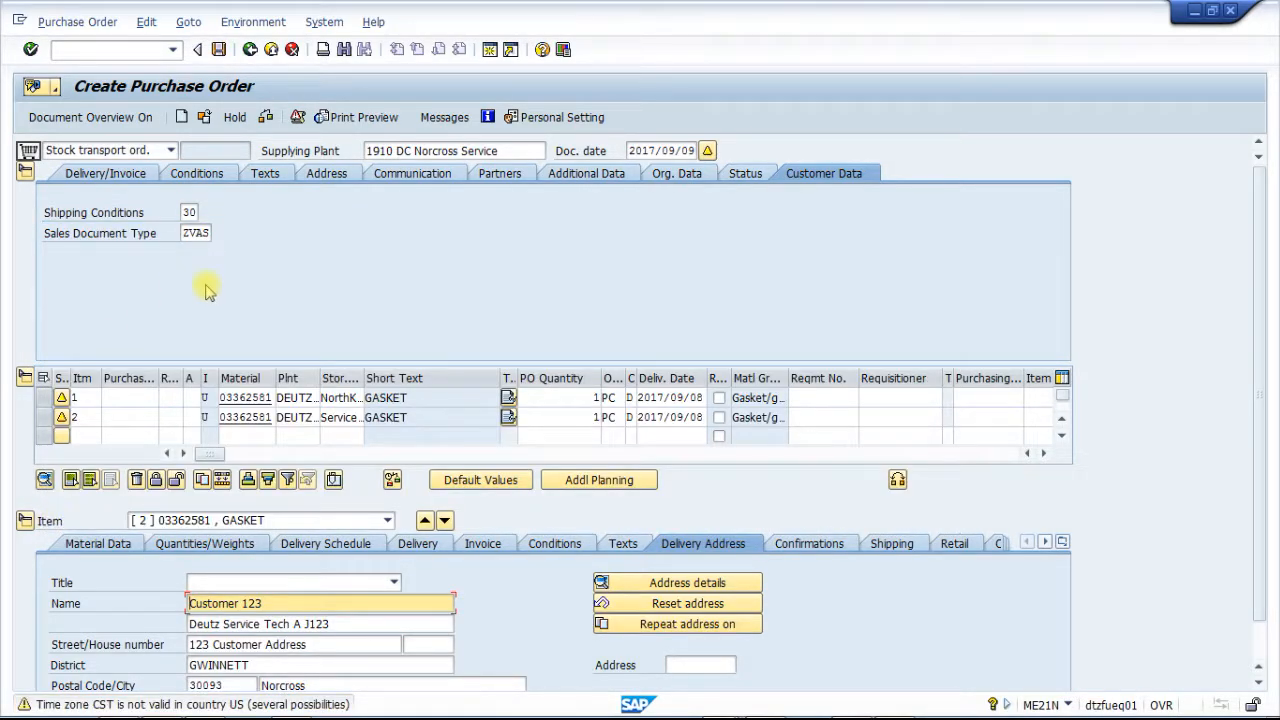
Step: Save the stock transport order, accepting the issued system messages
click(219, 49)
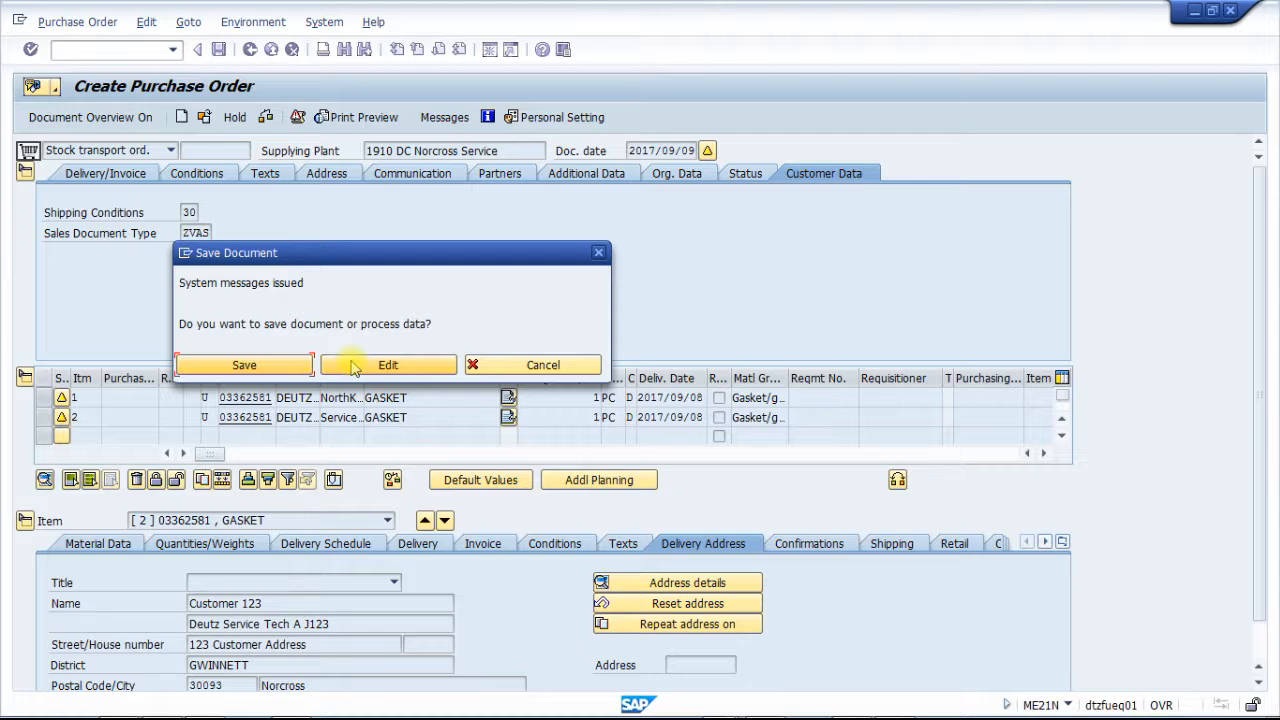
click(259, 366)
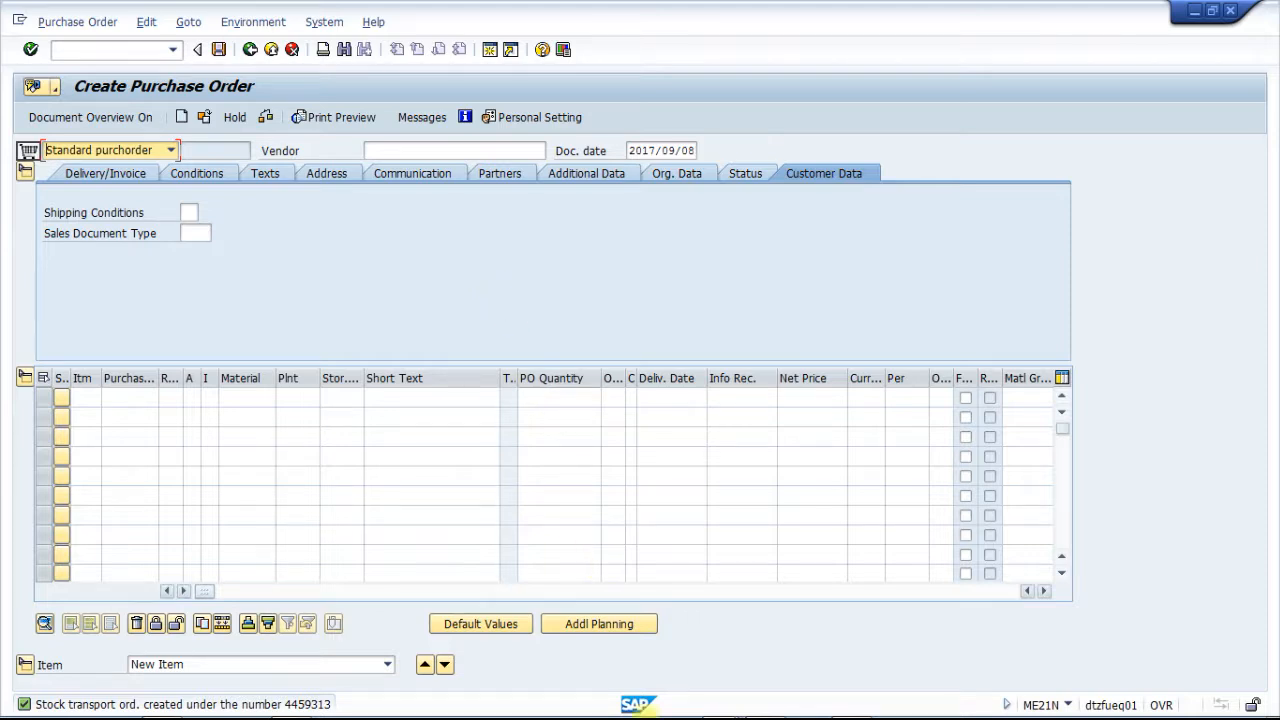
Step: Switch to the stock/requirements list of material 03362581 in plant 1910 and refresh it to examine the new order entries
mouse_move(718, 705)
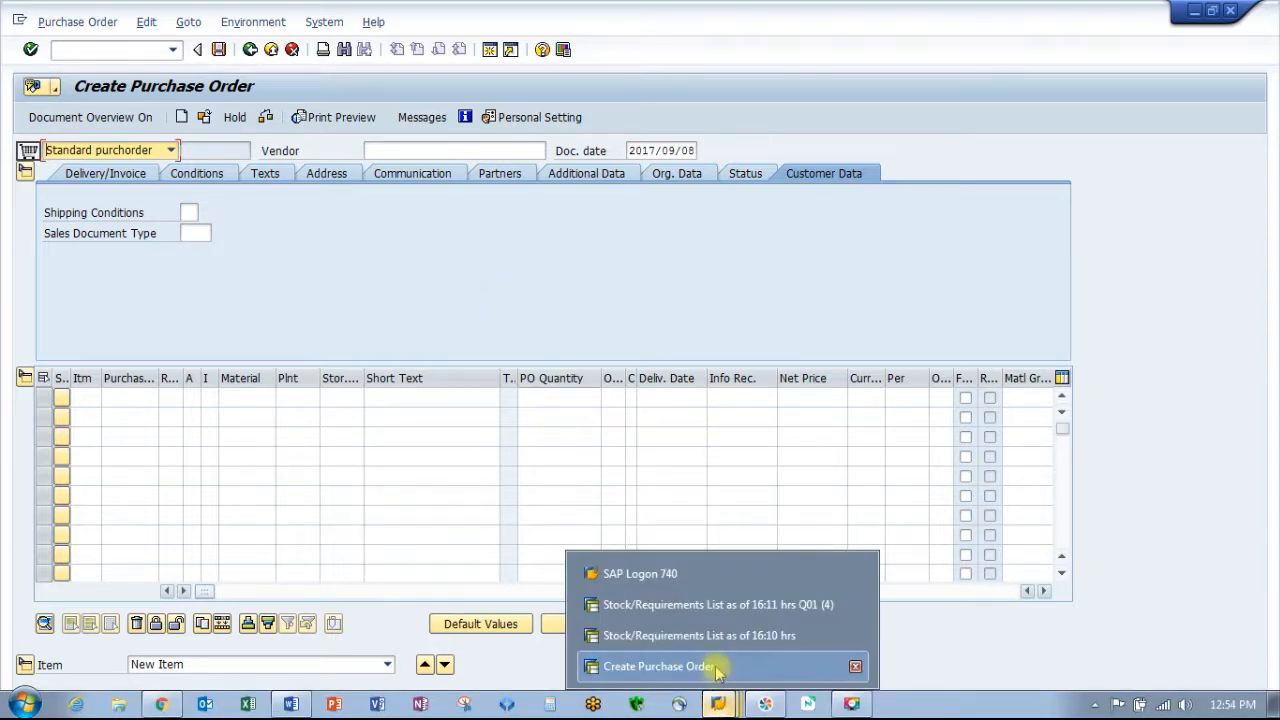
click(712, 636)
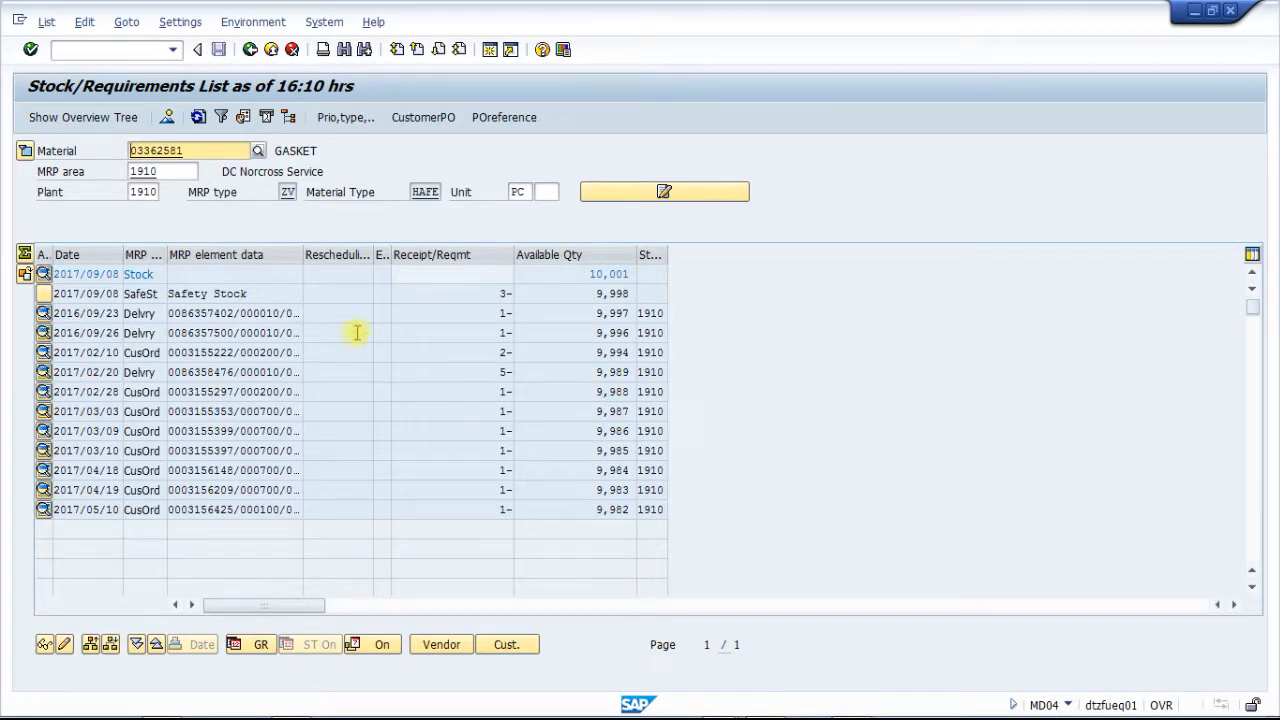
click(199, 117)
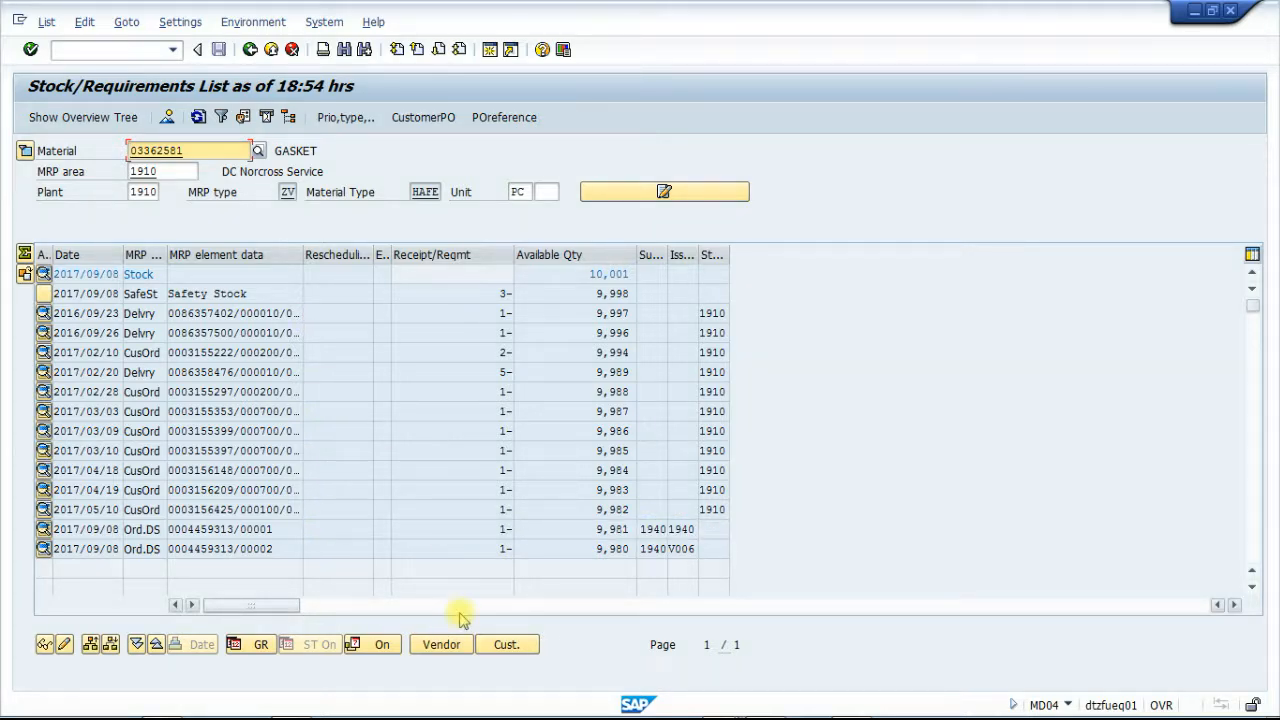
Step: Switch to the stock/requirements list of material 03362581 in plant 1940 and refresh it to examine the incoming order items
click(720, 704)
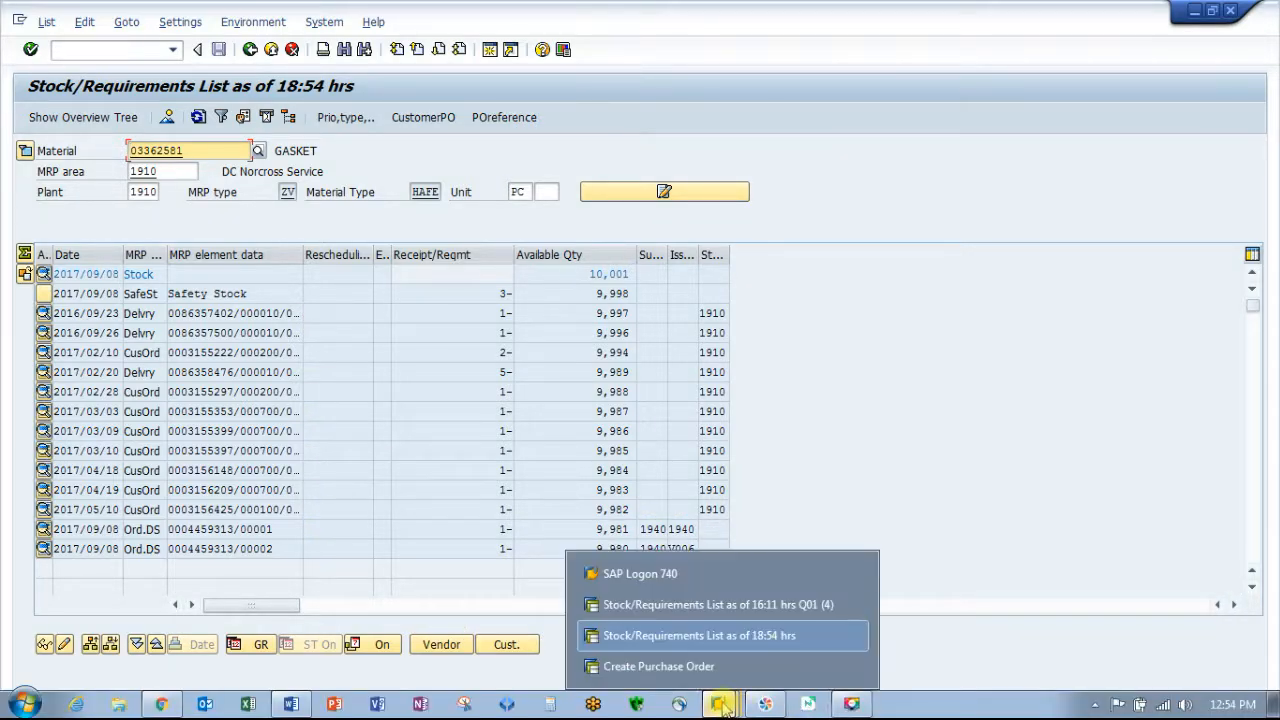
click(709, 604)
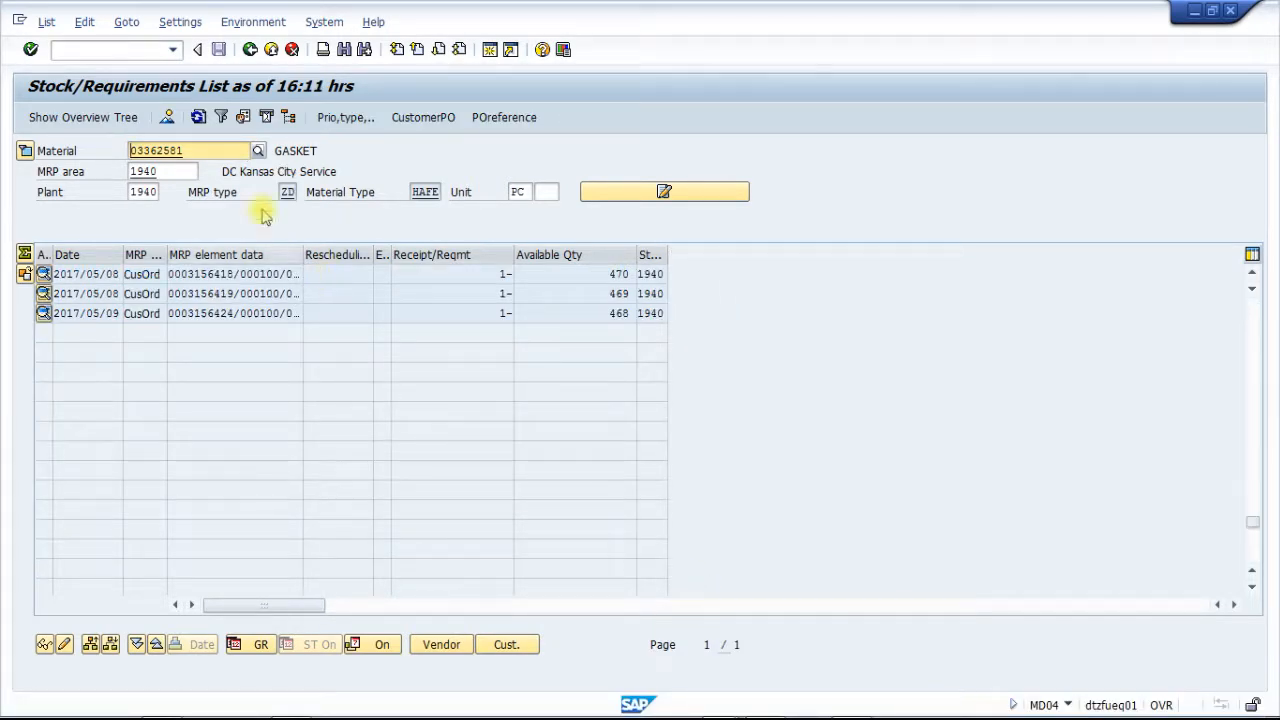
click(198, 117)
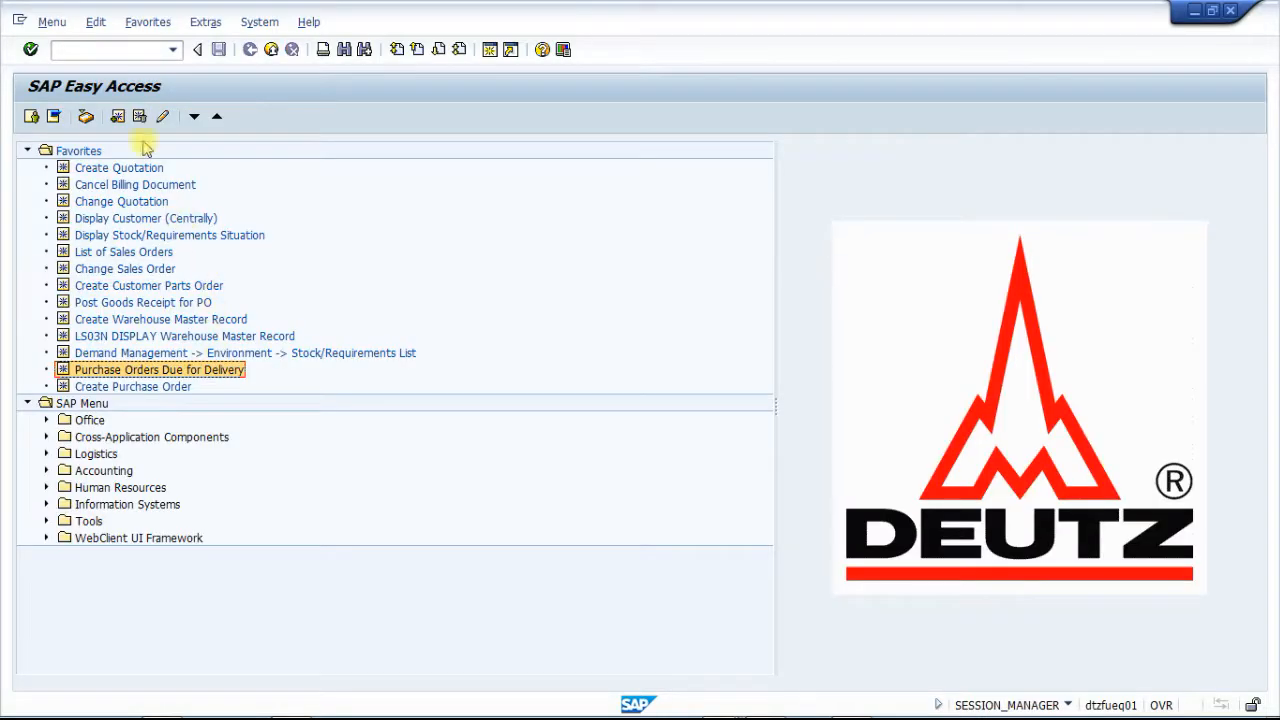
Step: Open transaction VL10B for purchase orders due for delivery and clear both dates of the delivery creation date range
click(111, 50)
text(V)
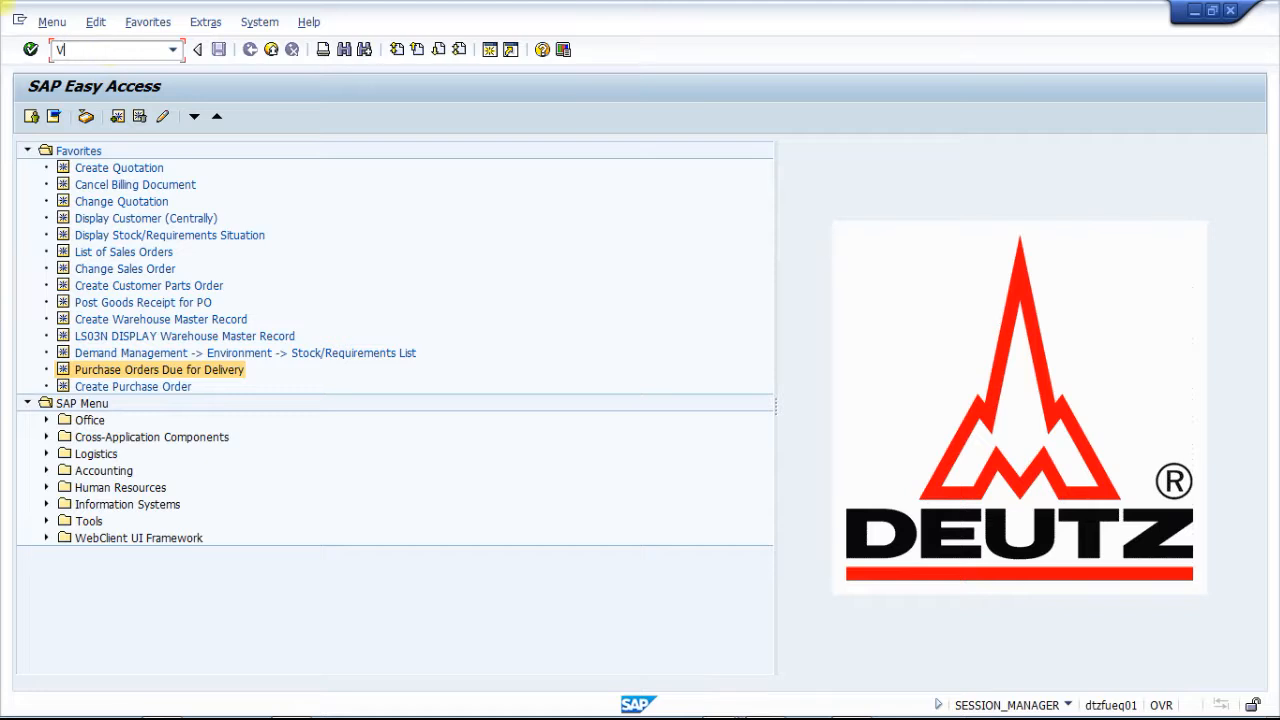
text(L10B)
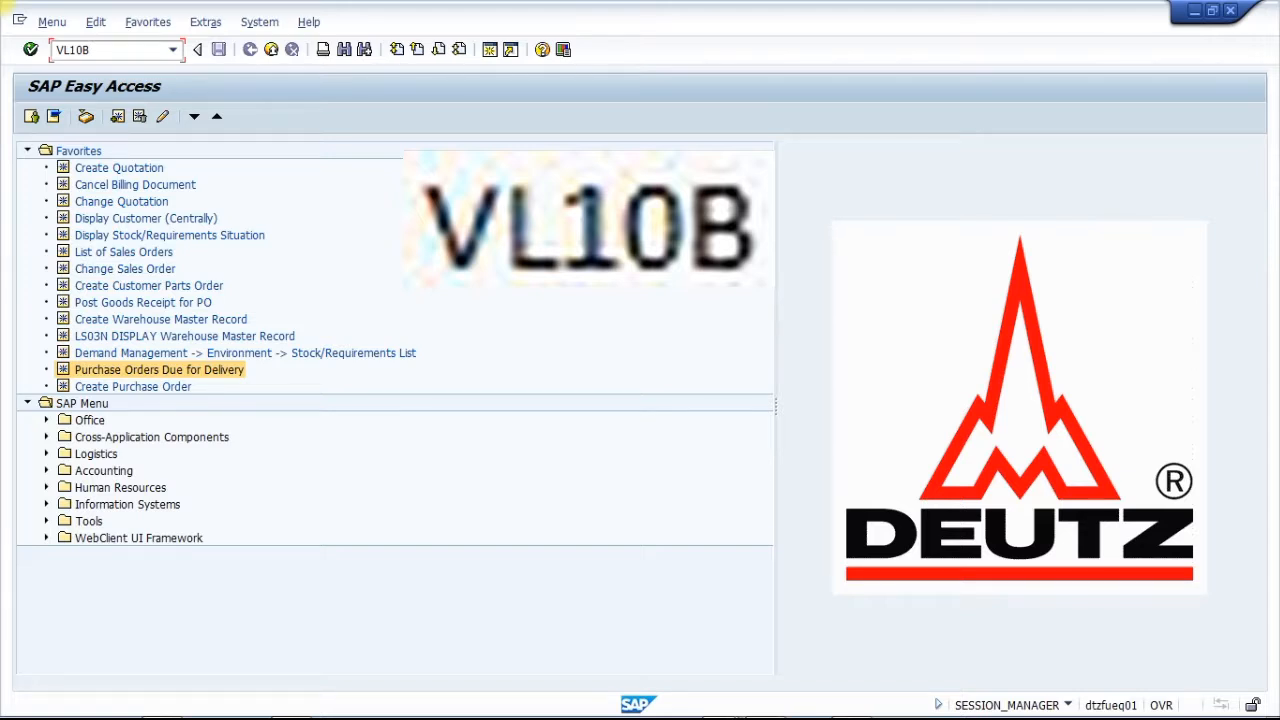
click(31, 50)
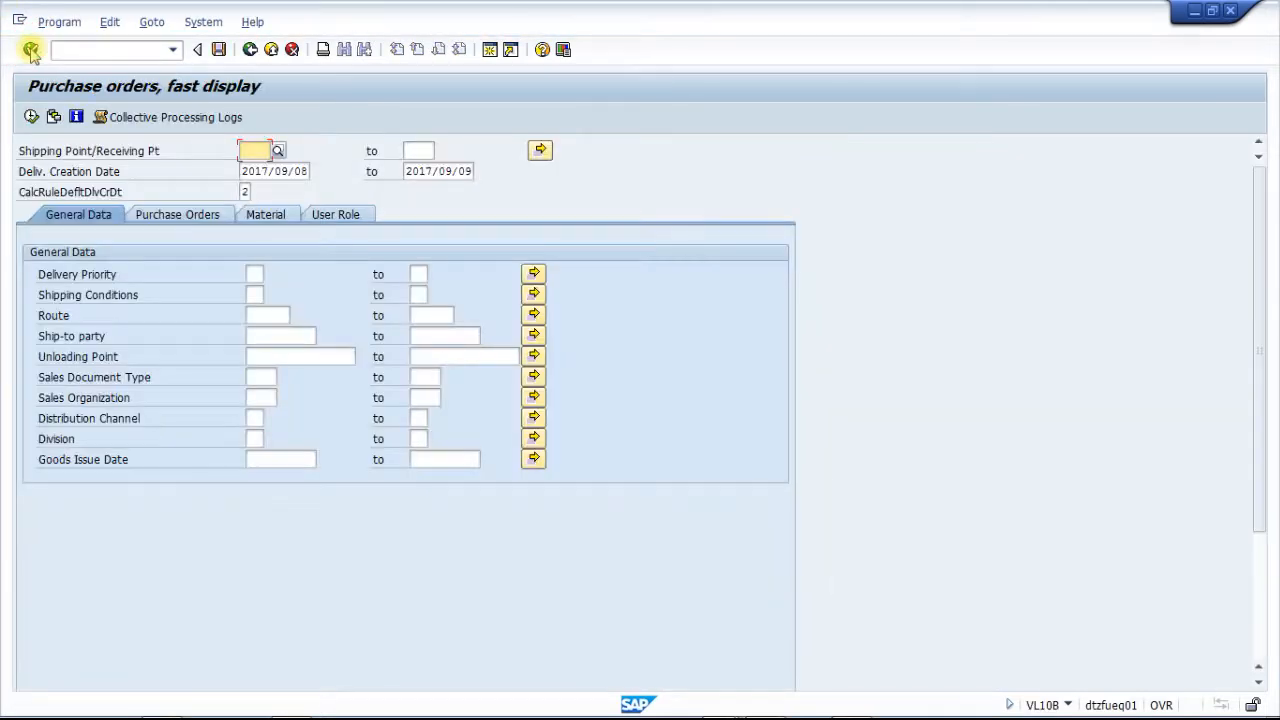
drag(243, 171, 313, 171)
key(Delete)
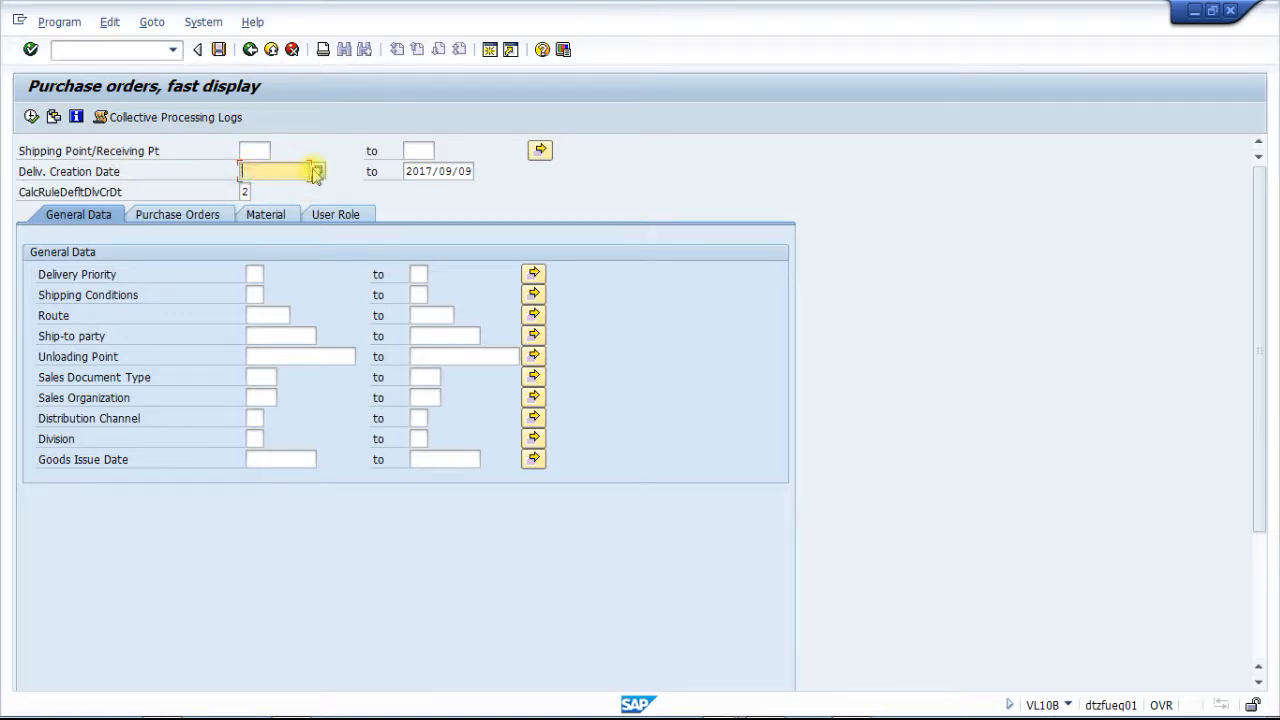
drag(405, 171, 480, 171)
key(Delete)
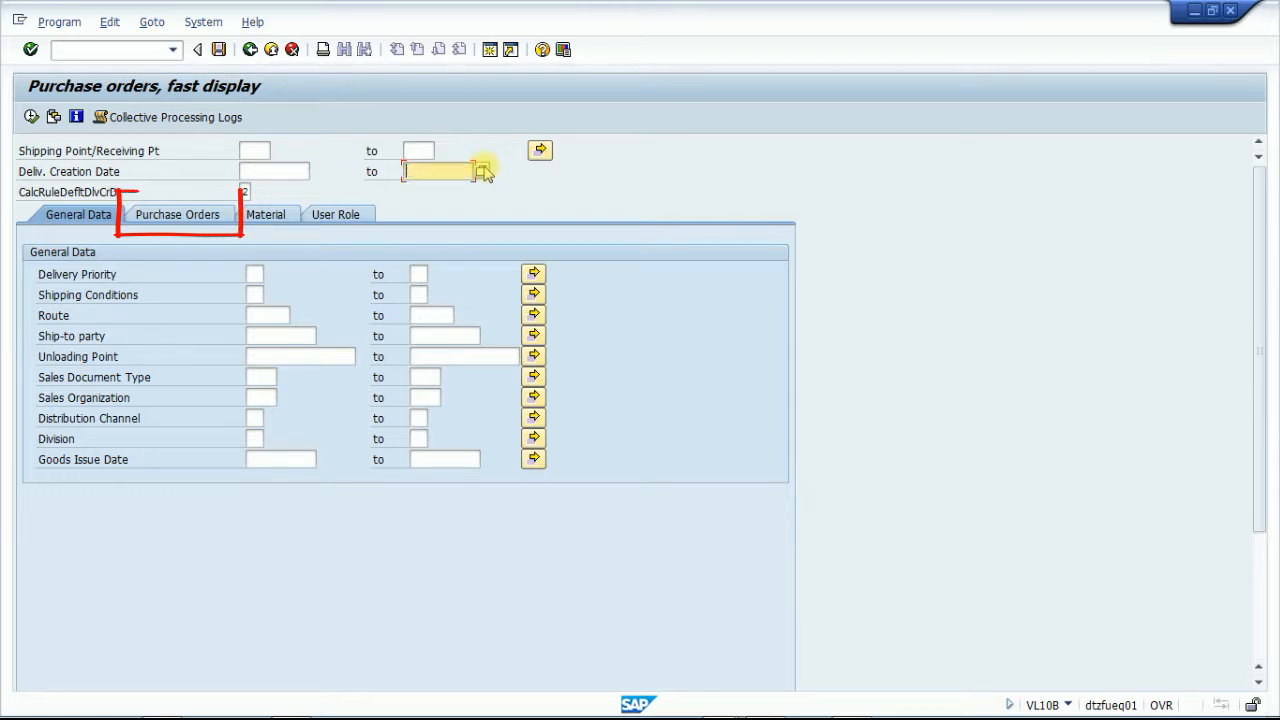
Step: Restrict the purchase order criteria to the saved stock transport order's purchasing document number and run the selection
click(212, 218)
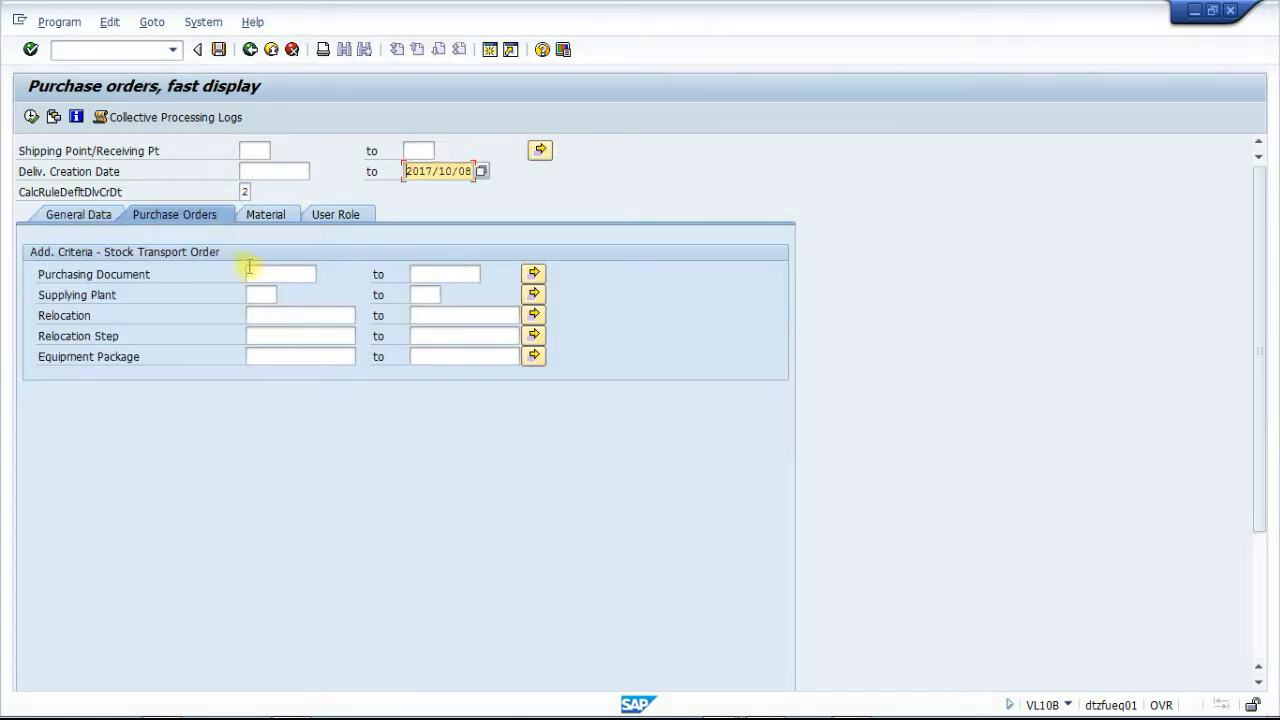
click(259, 268)
text(4469313)
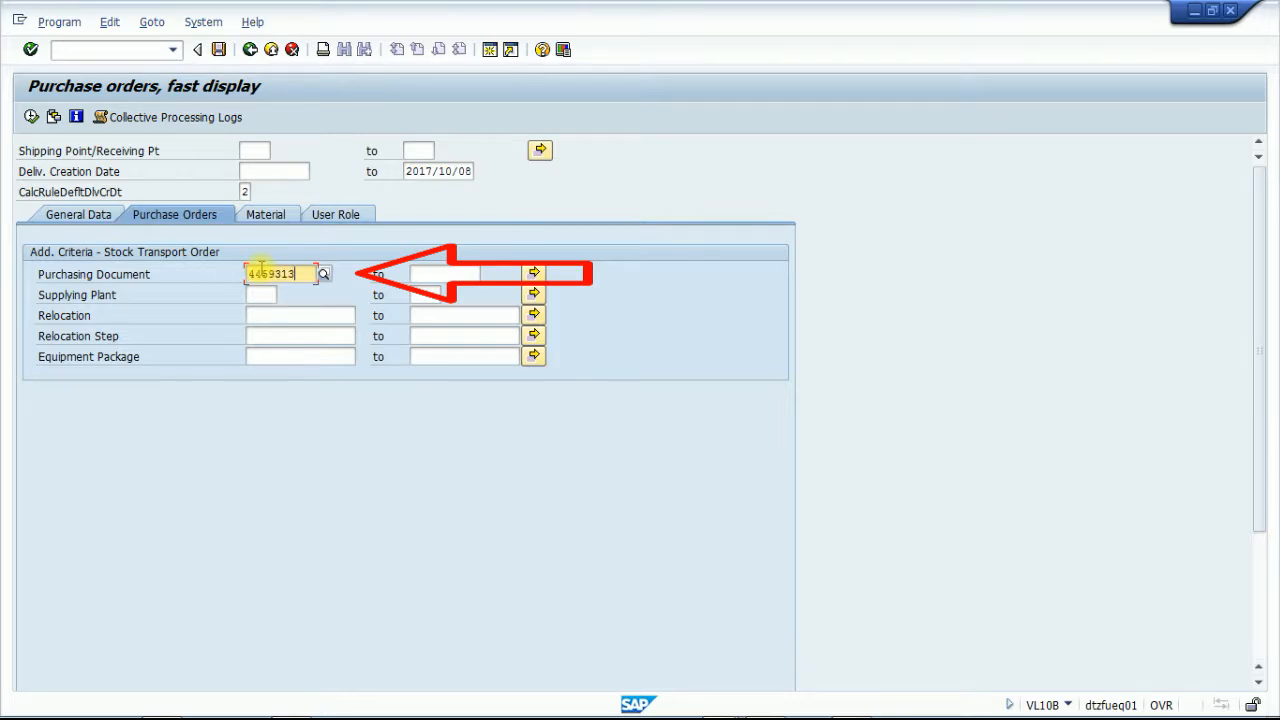
click(31, 116)
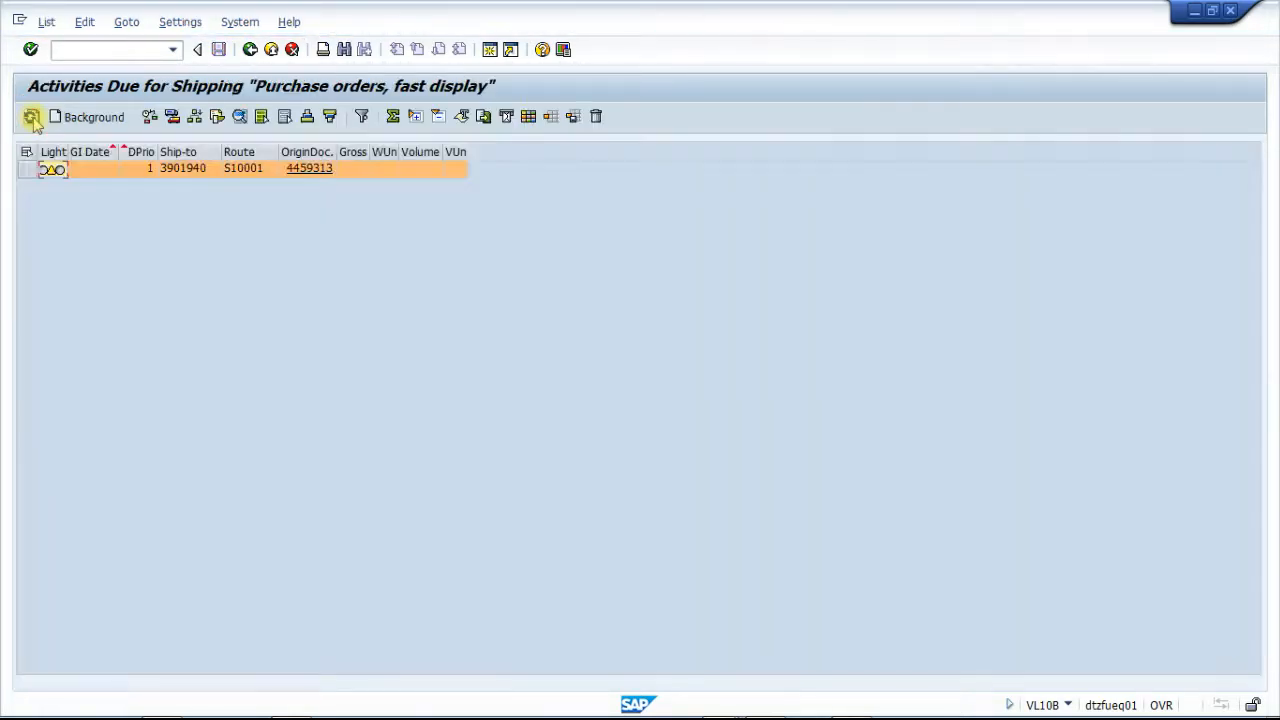
Step: Create the deliveries for the listed stock transport order in the background and show the resulting delivery documents in the list
click(27, 170)
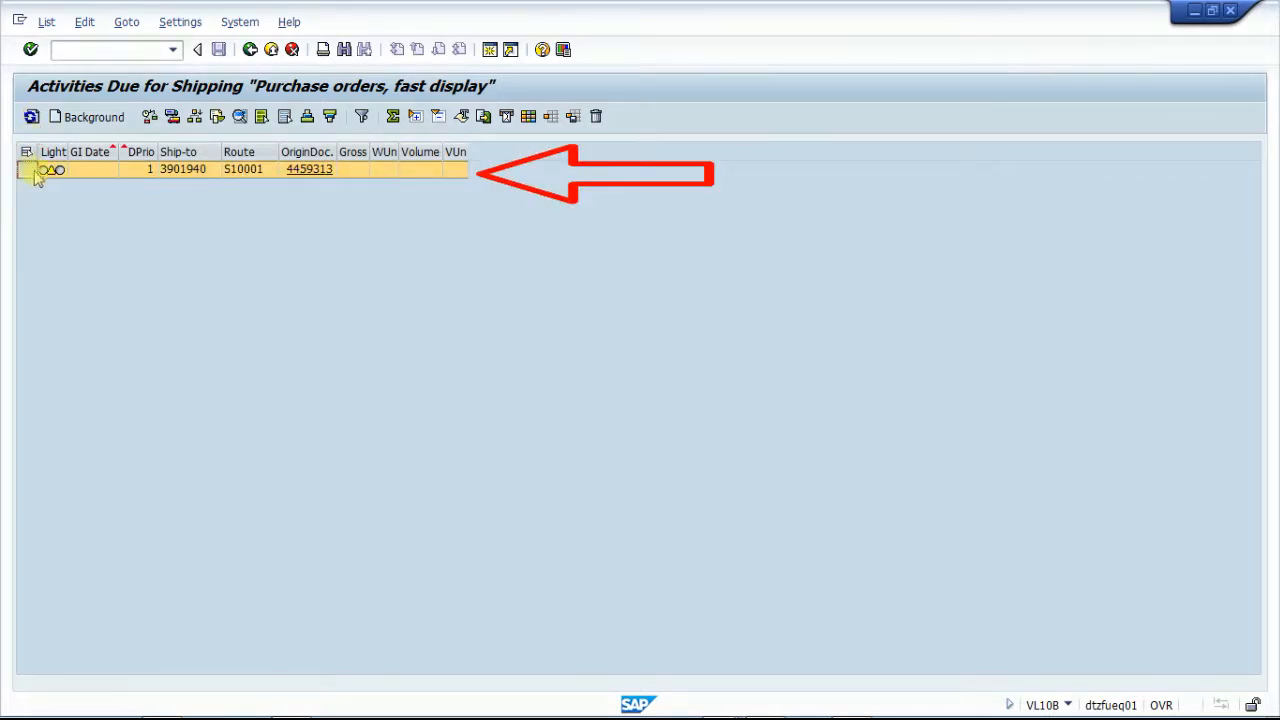
click(87, 117)
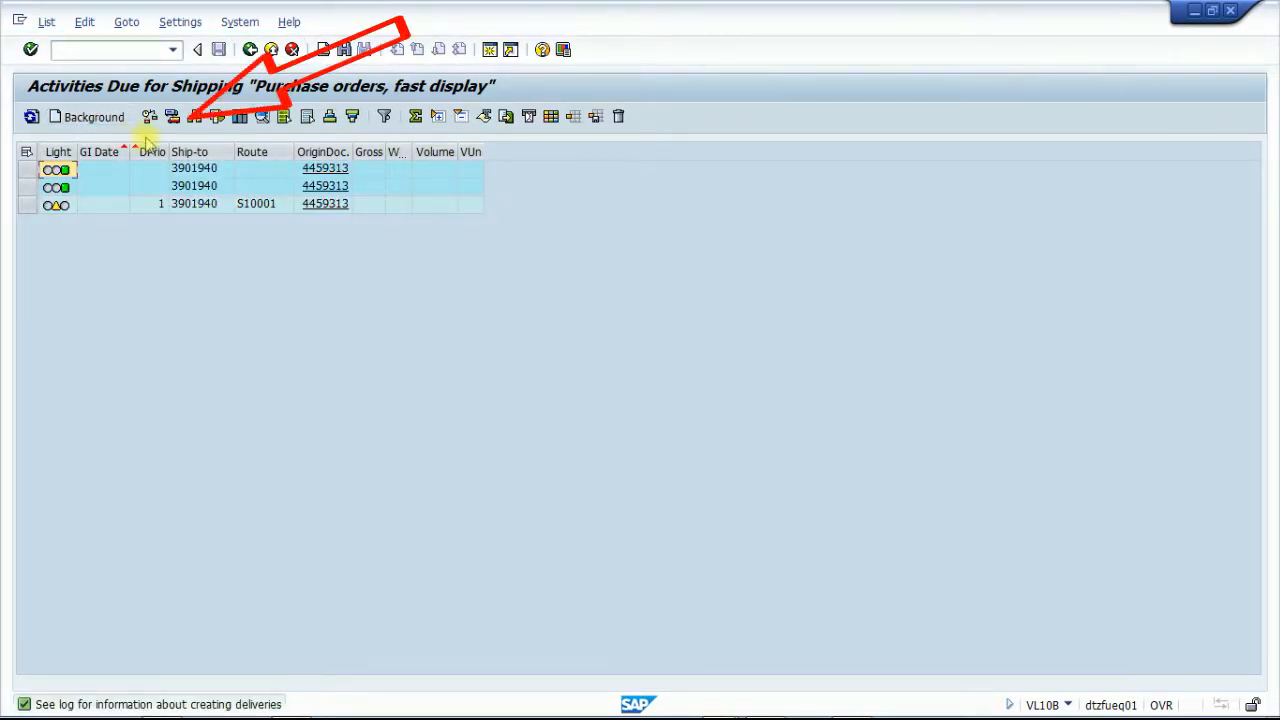
click(172, 117)
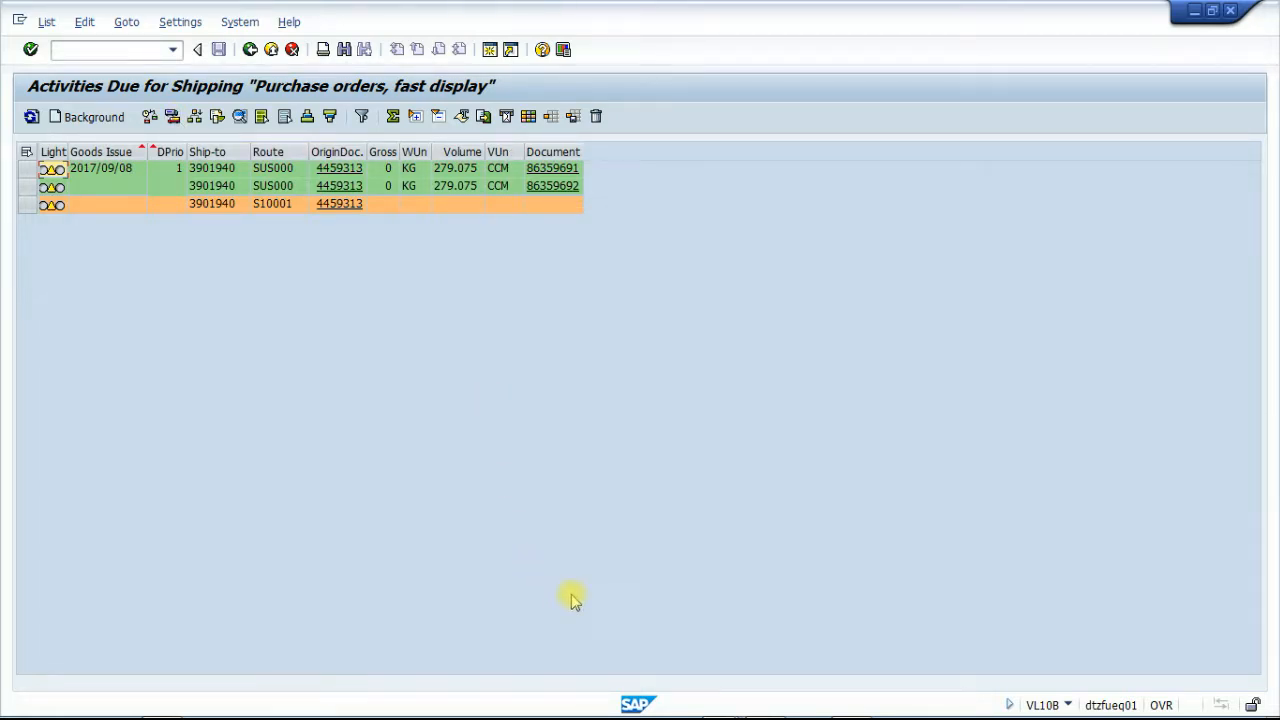
Step: Return to the stock/requirements list for plant 1910 and refresh it to check the order entries against the created deliveries
mouse_move(730, 703)
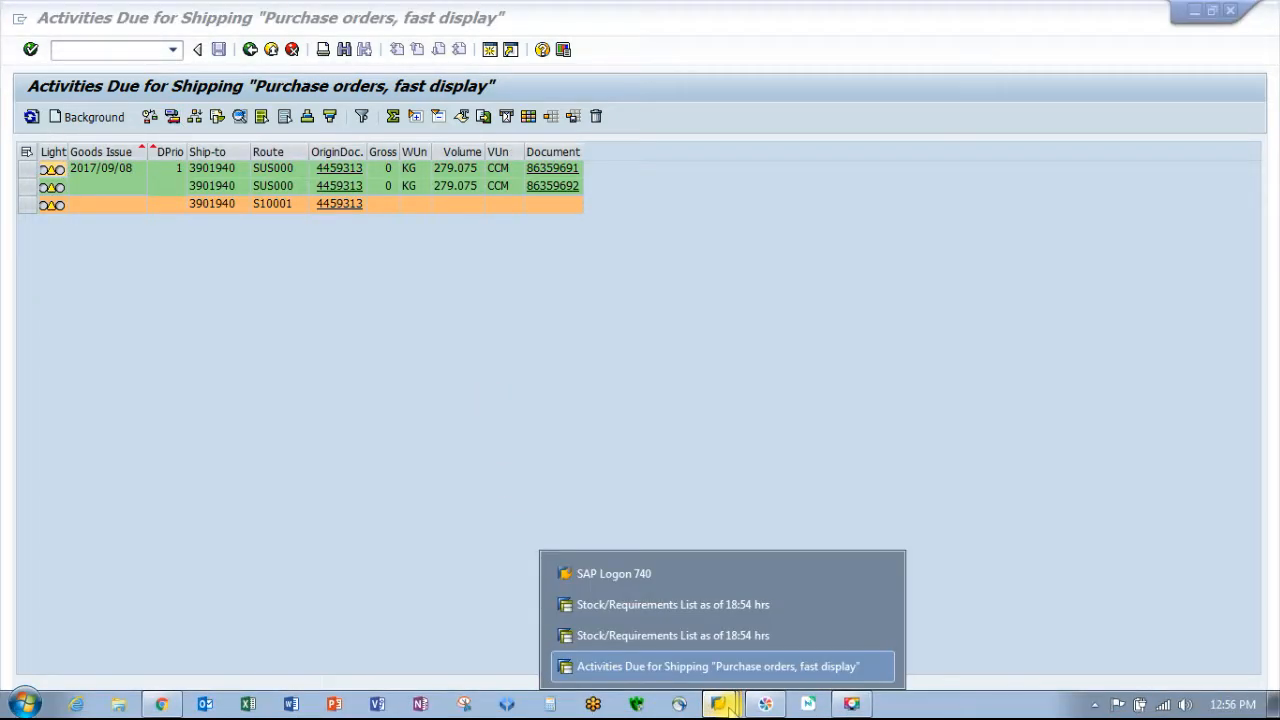
click(720, 635)
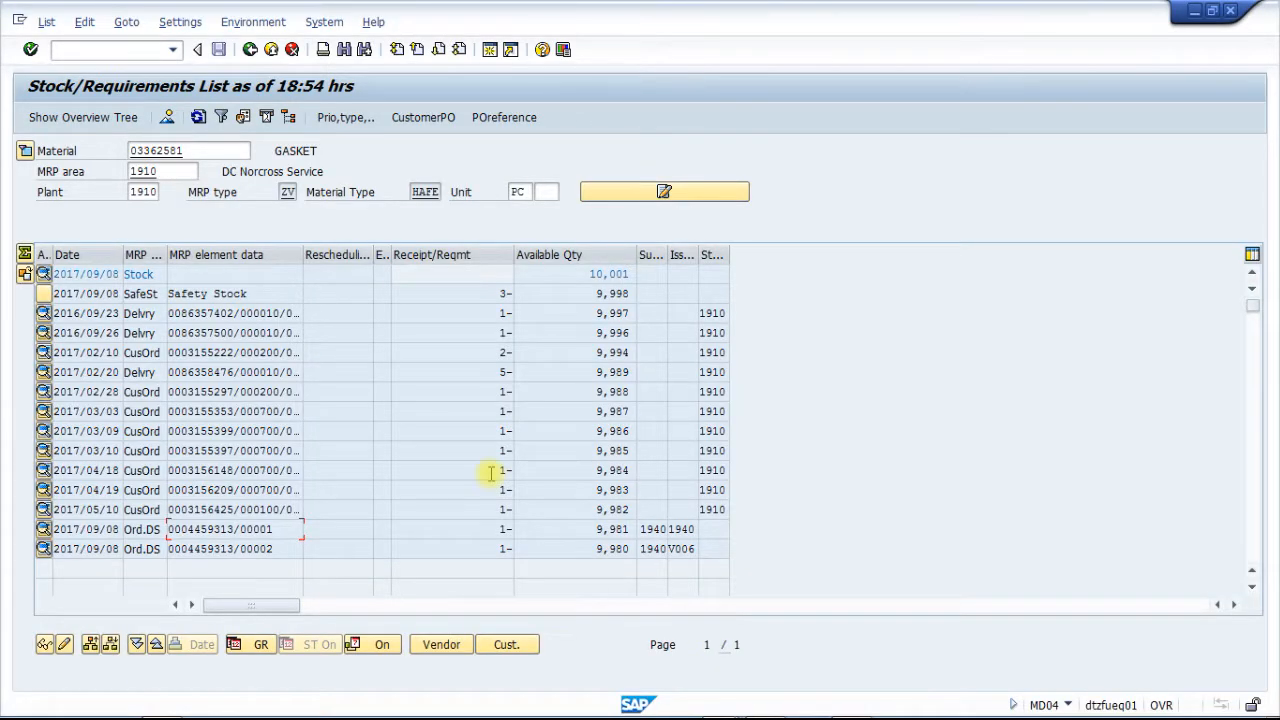
click(199, 118)
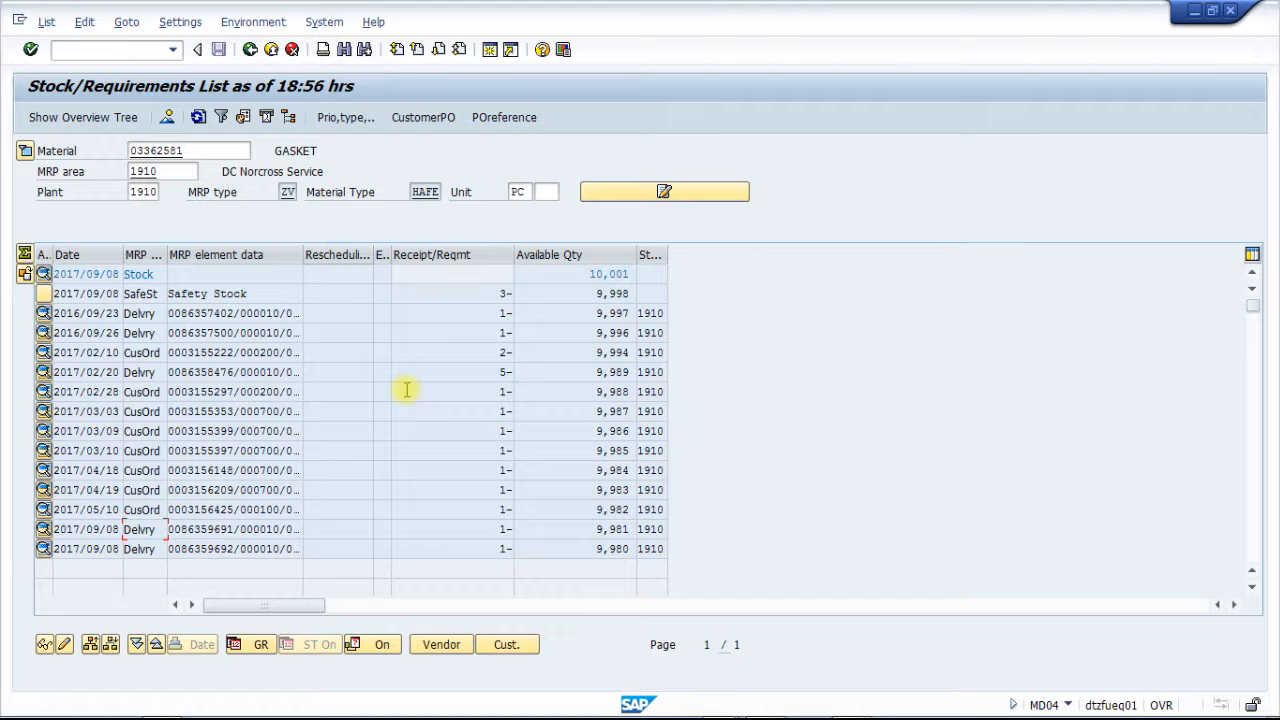
Step: Bring up the stock/requirements list for plant 1940 to check the receiving side of the transfer
mouse_move(719, 704)
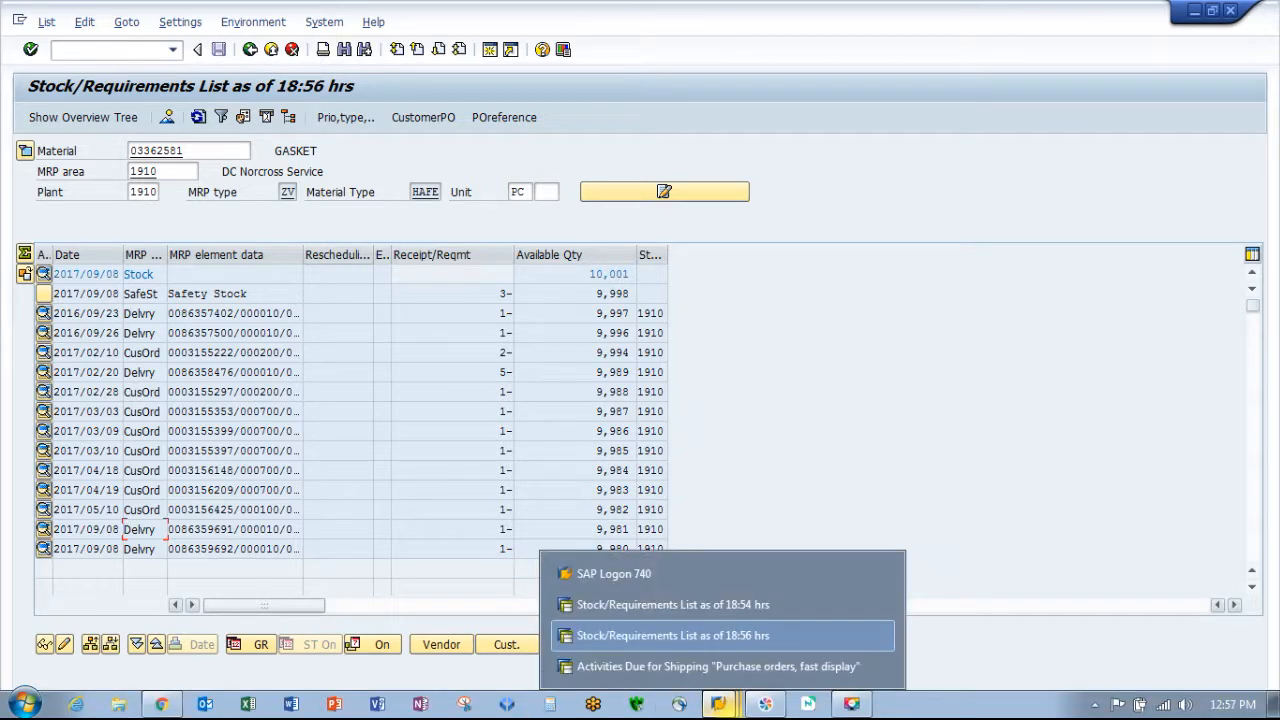
click(719, 605)
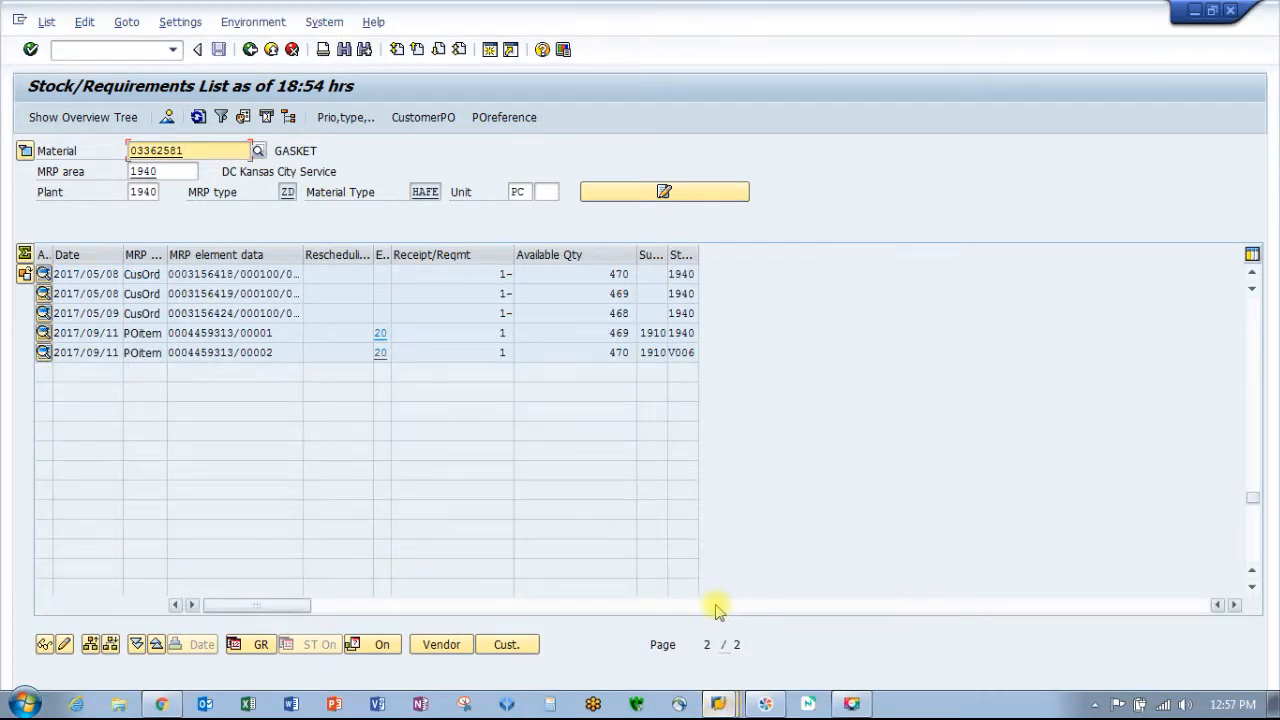